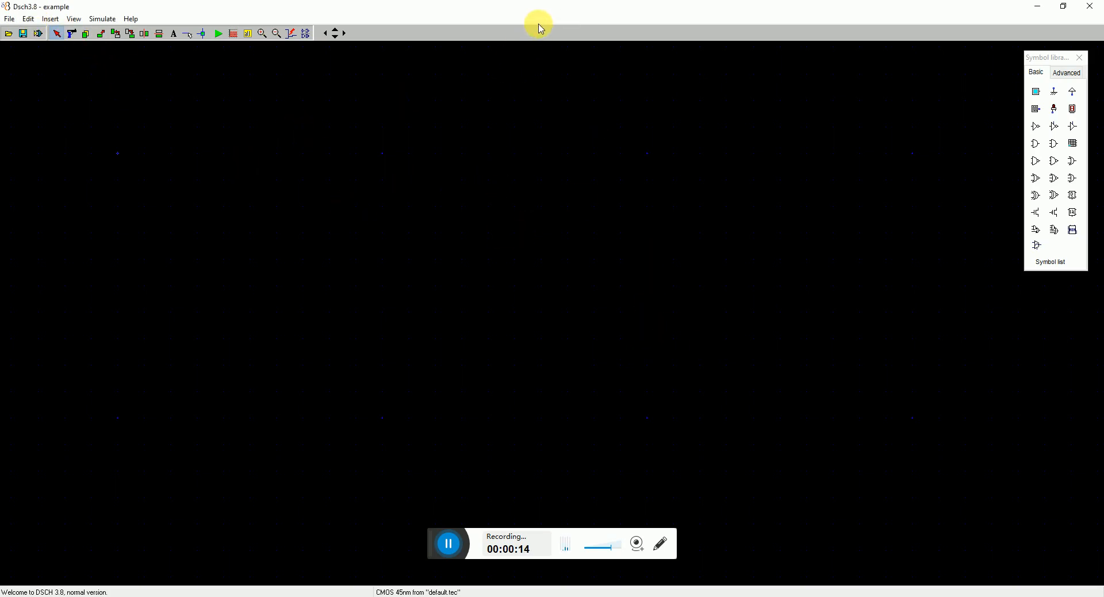
Switch to the VTU VLSI syllabus PDF and examine experiments 2a and 2b on the 2-input CMOS NAND gate
left_click(679, 596)
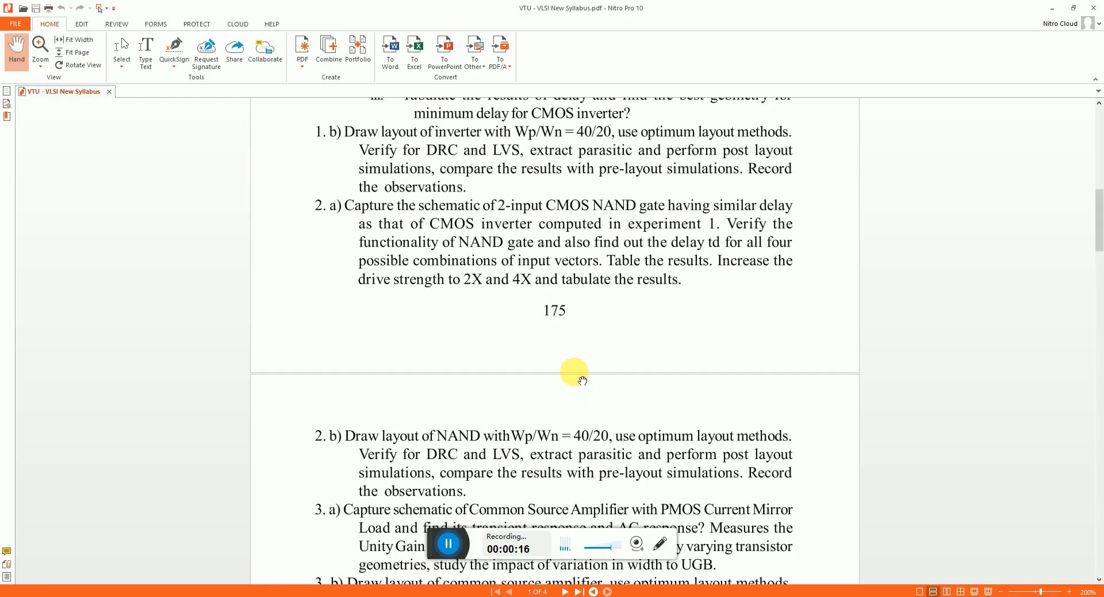
scroll(583, 379, "up", 2)
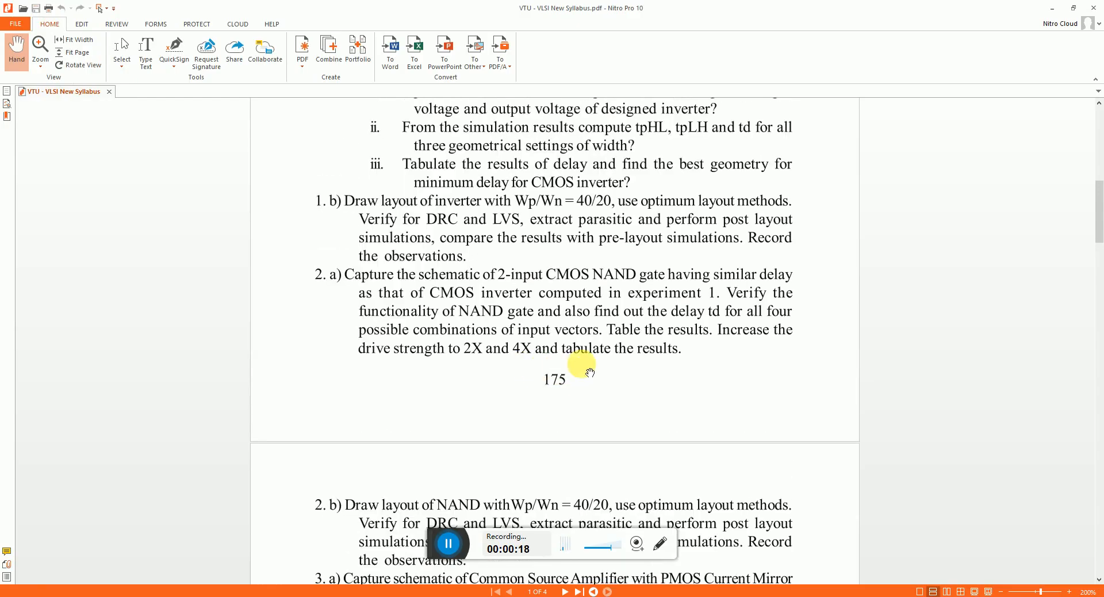
scroll(591, 372, "up", 2)
scroll(590, 372, "down", 1)
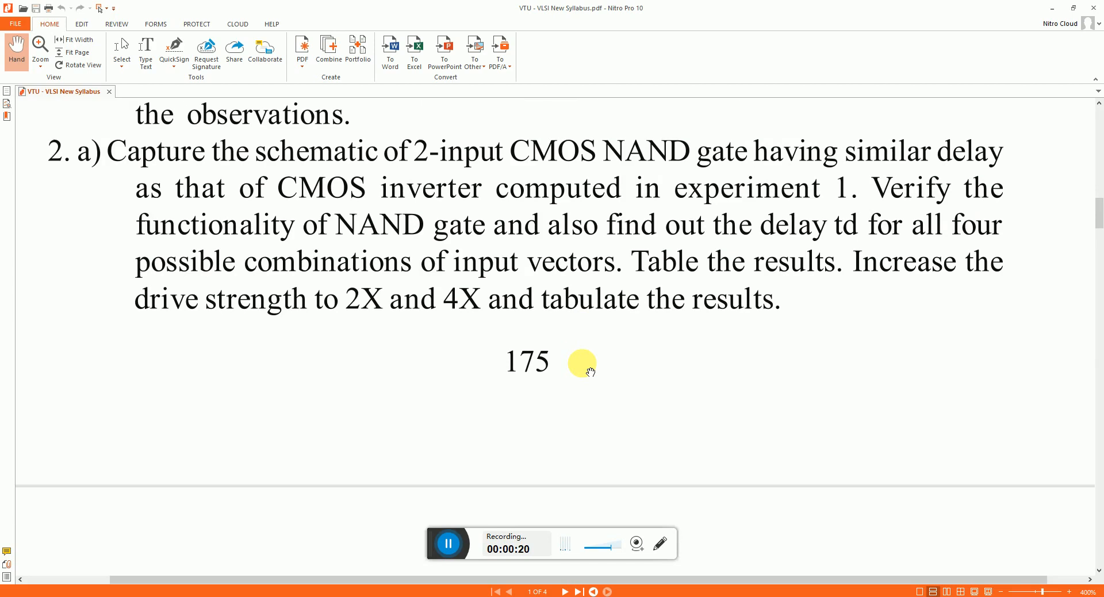
scroll(591, 372, "down", 2)
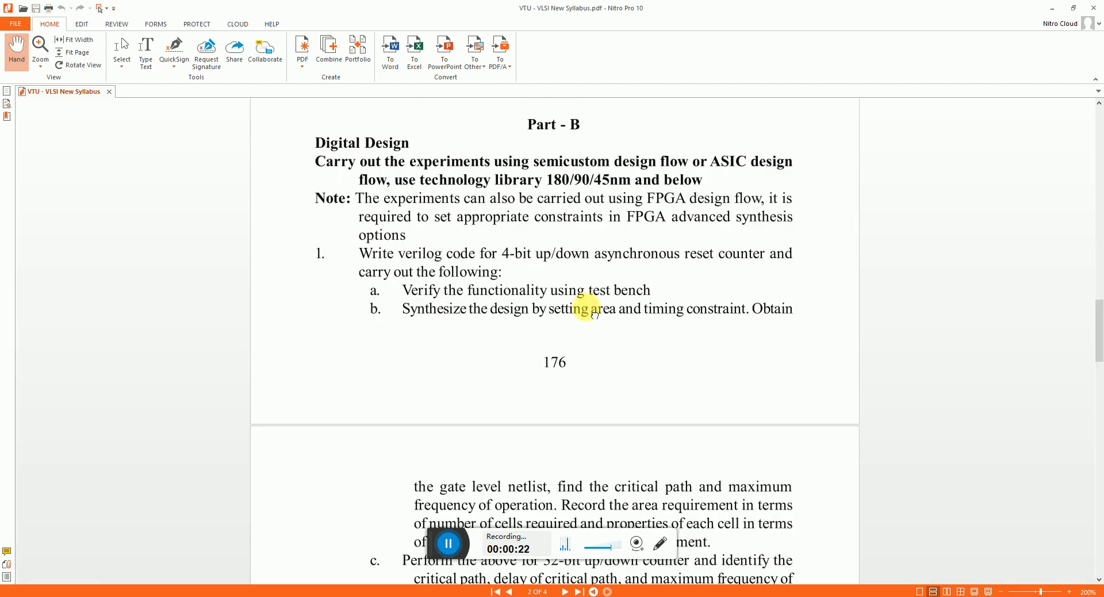
scroll(605, 440, "down", 1)
scroll(595, 316, "up", 10)
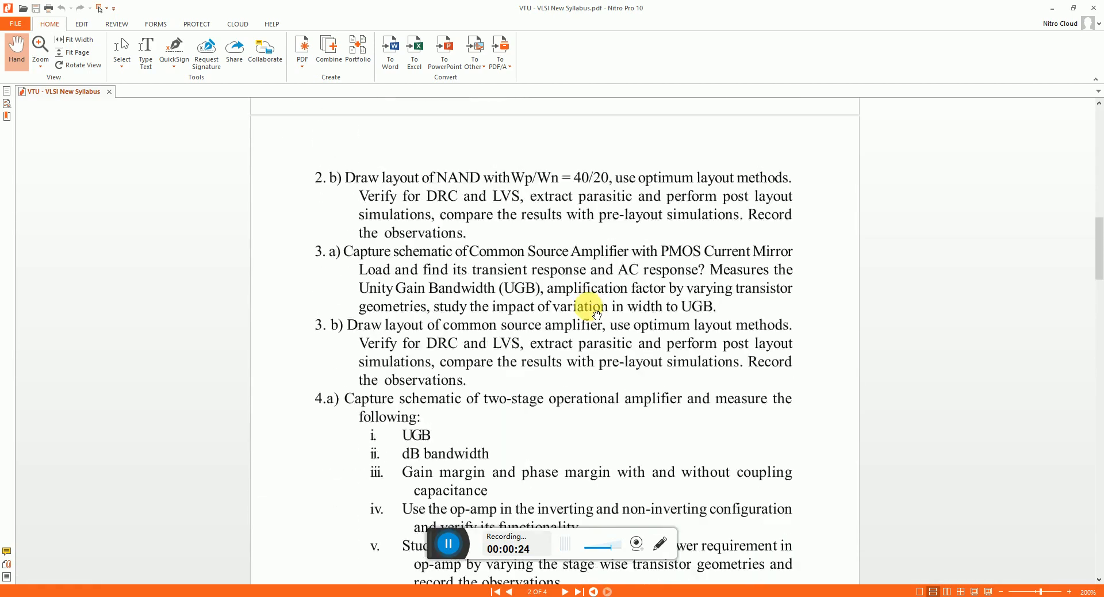
scroll(592, 311, "up", 5)
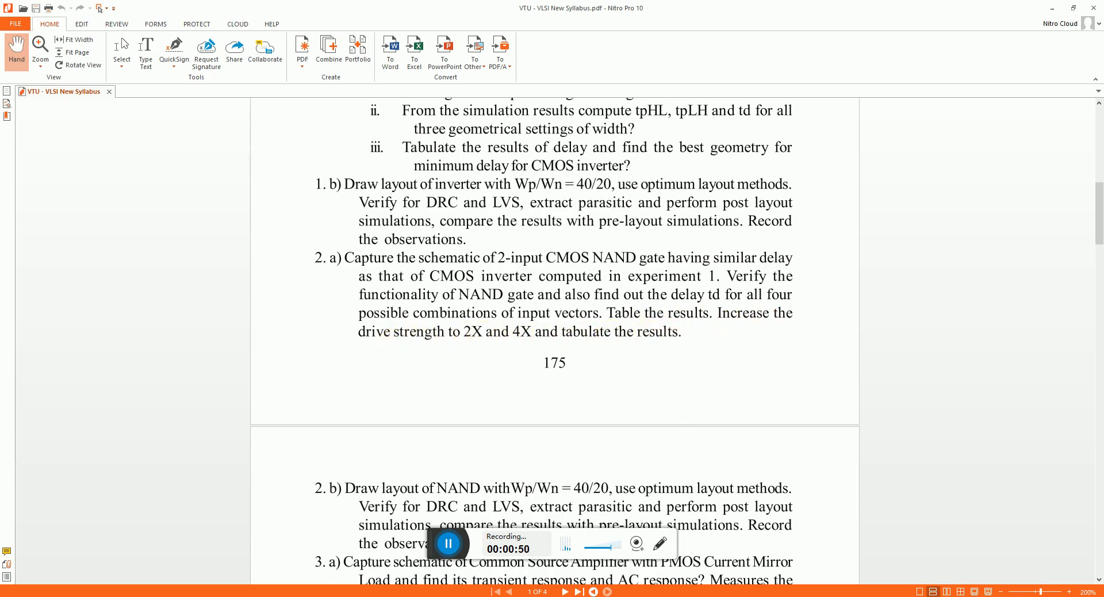
Switch back to Dsch and open the Exp-2-Nand schematic from Desktop, VTU-Experiments-2021, Part-A, Exp-2-NAND
left_click(633, 596)
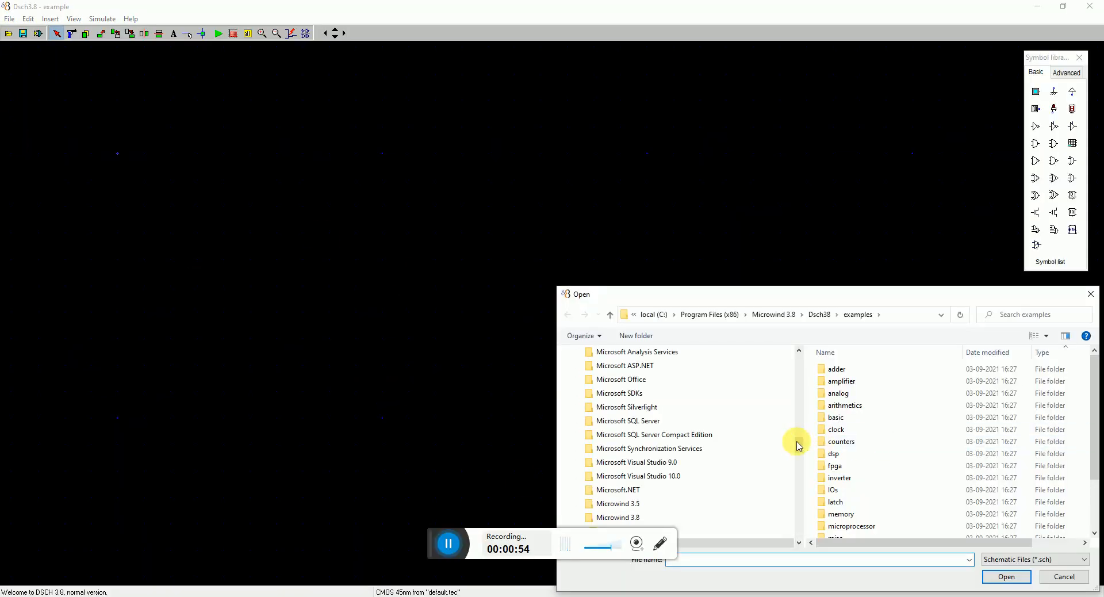
left_click_drag(795, 443, 746, 370)
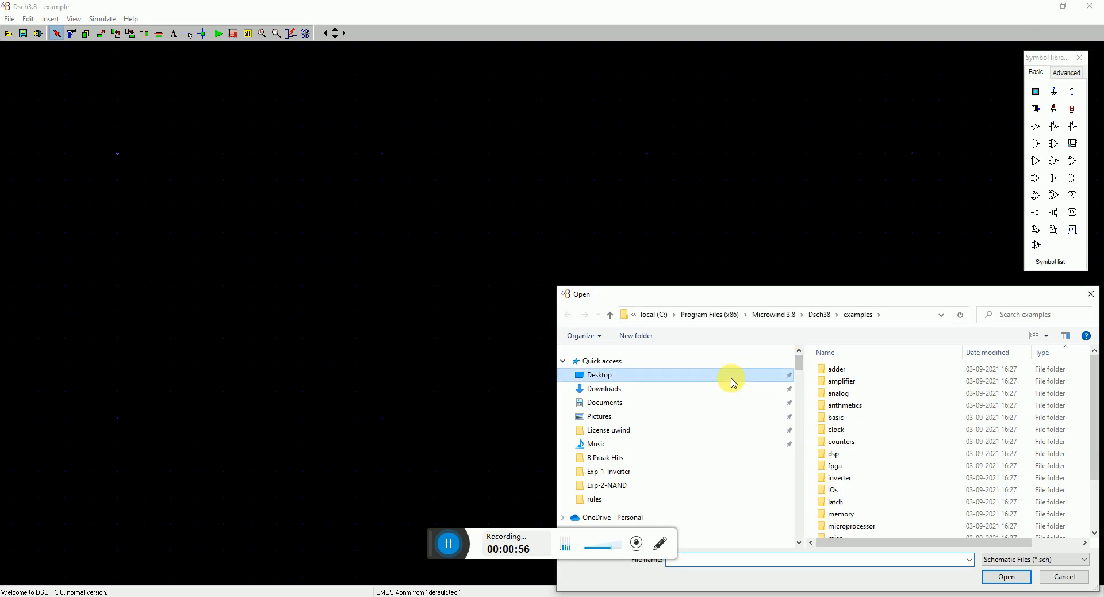
left_click(732, 375)
double_click(853, 441)
double_click(838, 369)
double_click(845, 383)
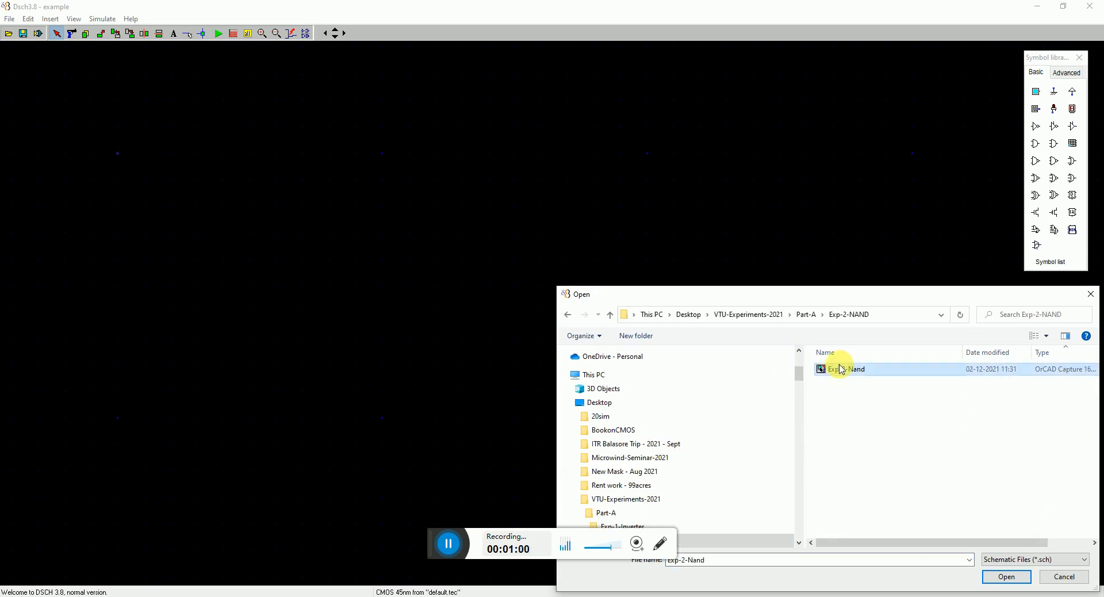
double_click(835, 369)
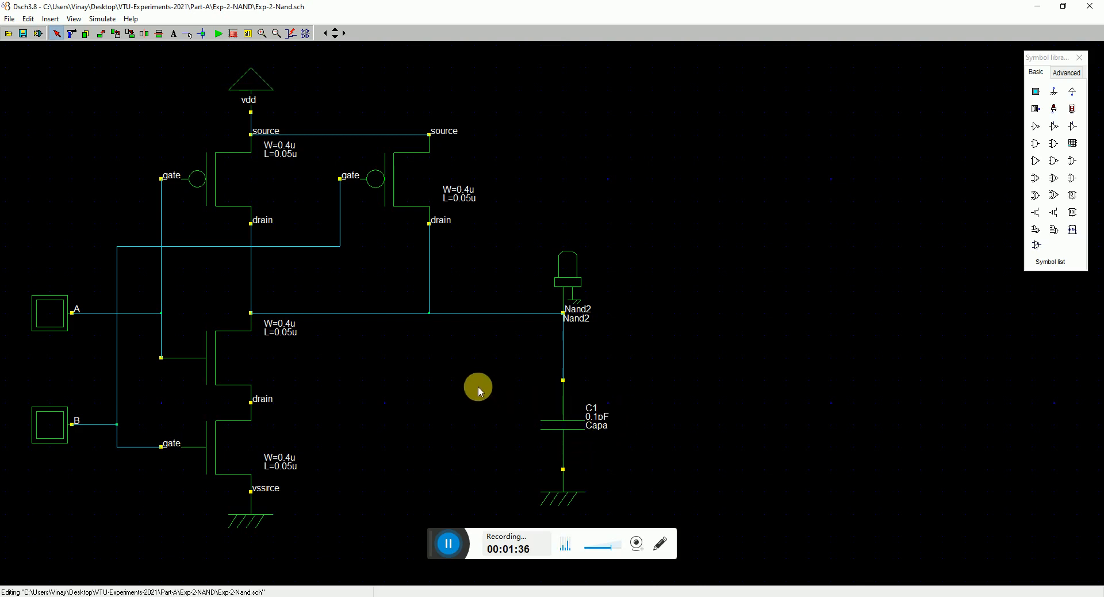
Place an nMOS and a pMOS transistor in the empty area beside the NAND circuit and inspect the pMOS channel width and length
left_click(1035, 212)
left_click(803, 421)
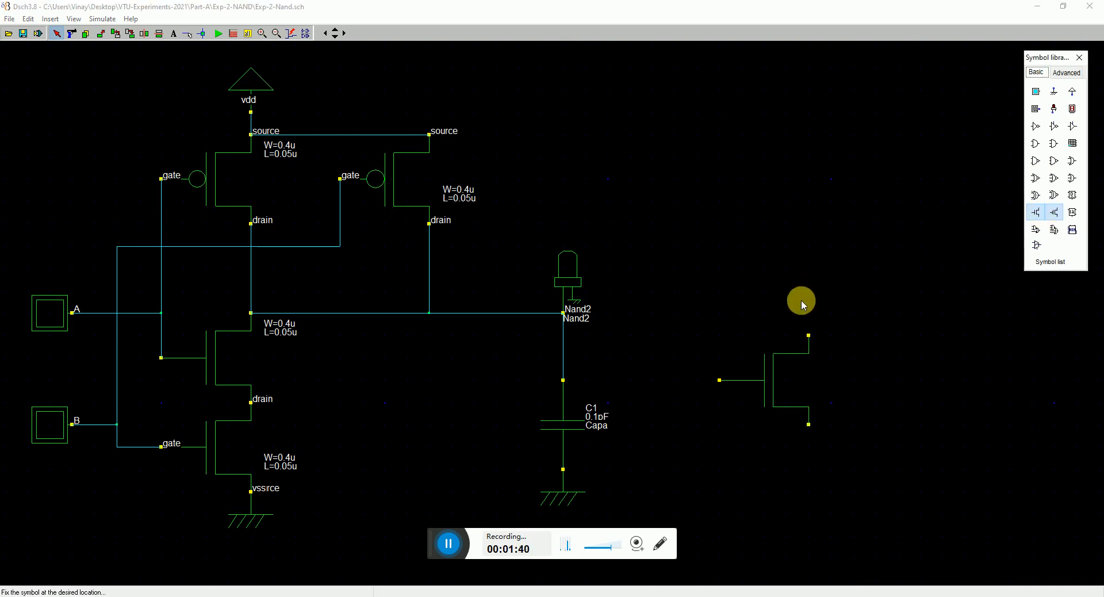
left_click(756, 281)
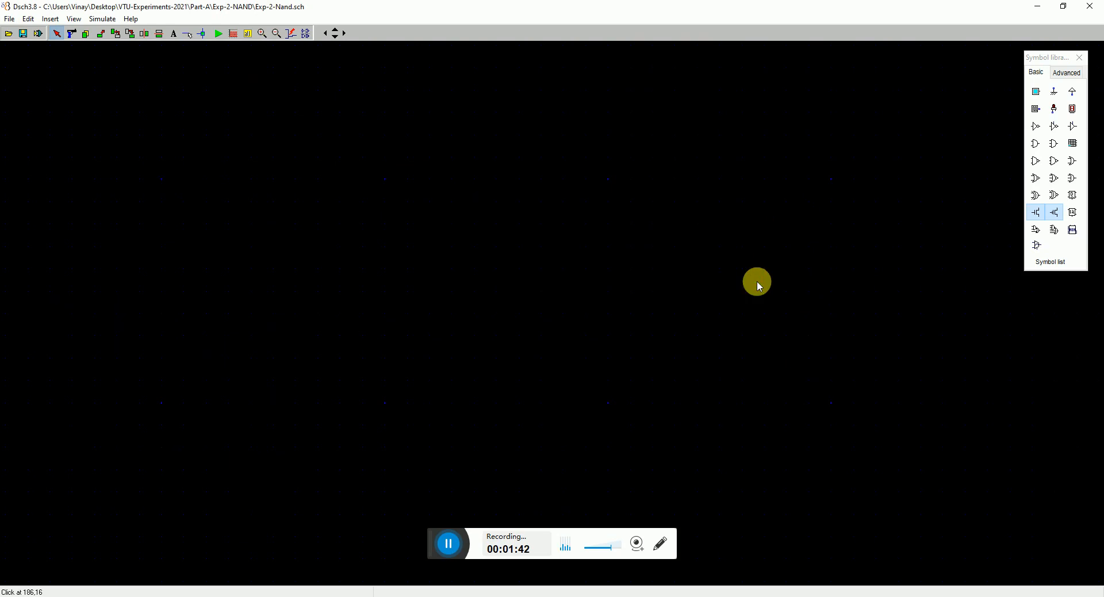
double_click(764, 297)
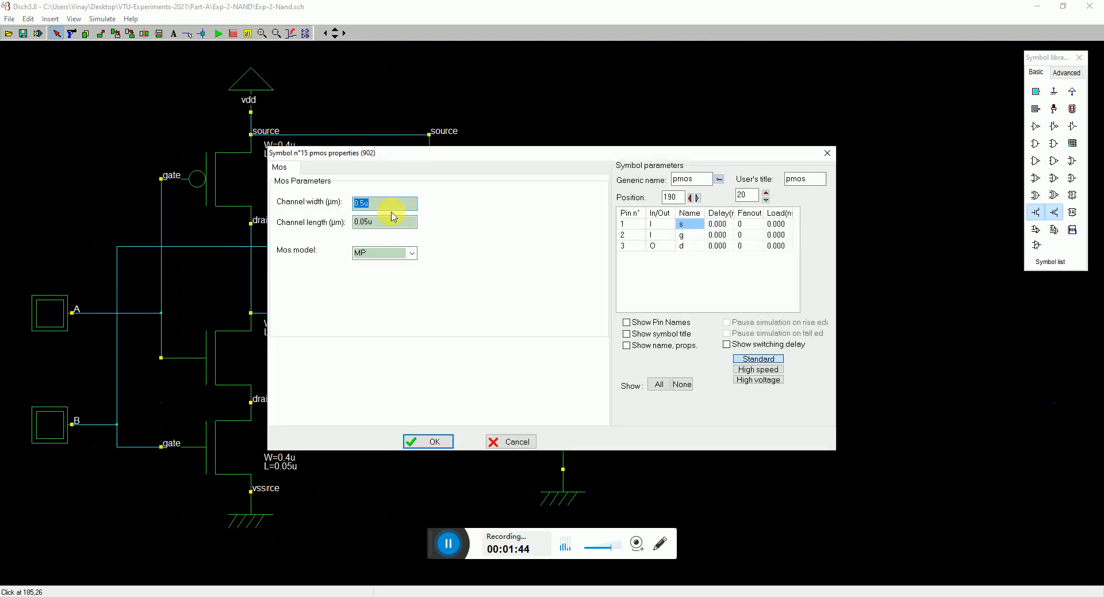
left_click_drag(386, 206, 348, 204)
left_click_drag(406, 226, 345, 222)
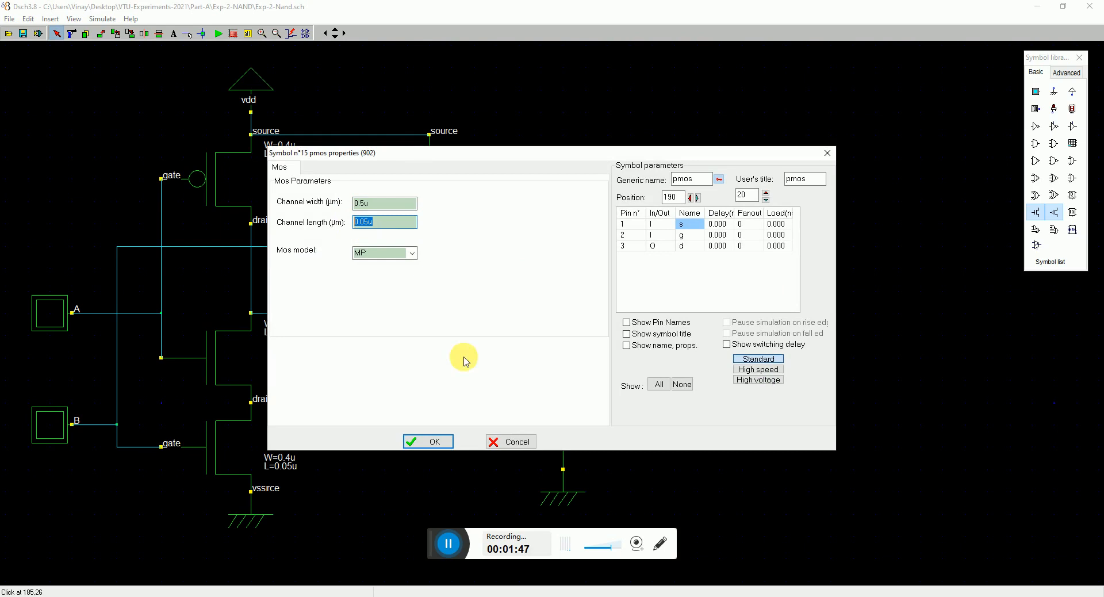
left_click(531, 448)
Delete the two trial transistors beside the NAND circuit
left_click(72, 34)
left_click_drag(695, 200, 882, 447)
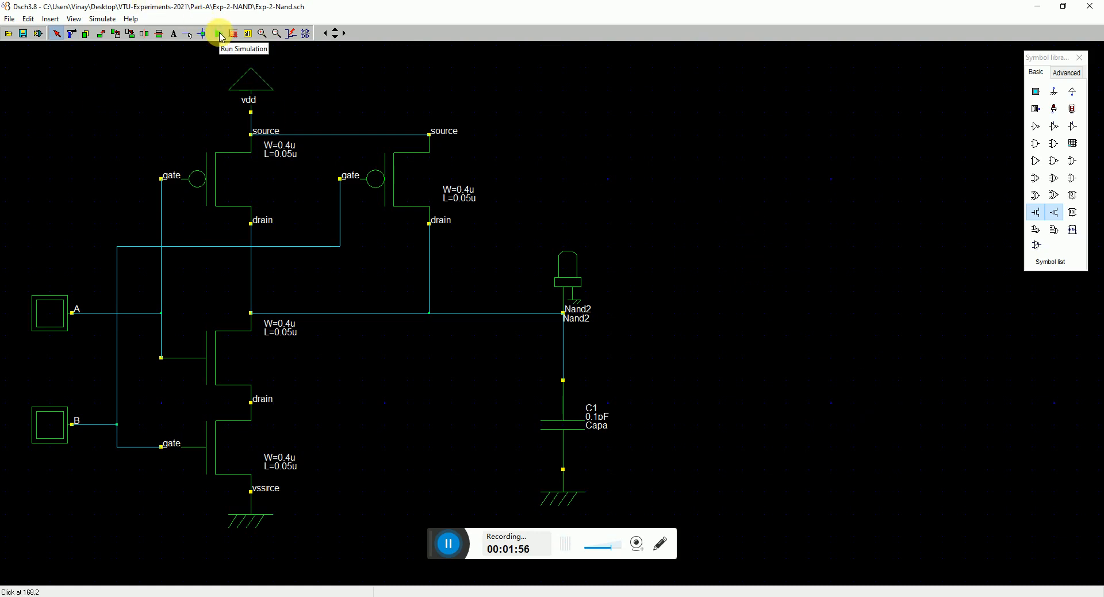
Start the logic simulation, switch input A on and toggle input B repeatedly, ending with B on
left_click(221, 36)
left_click(37, 311)
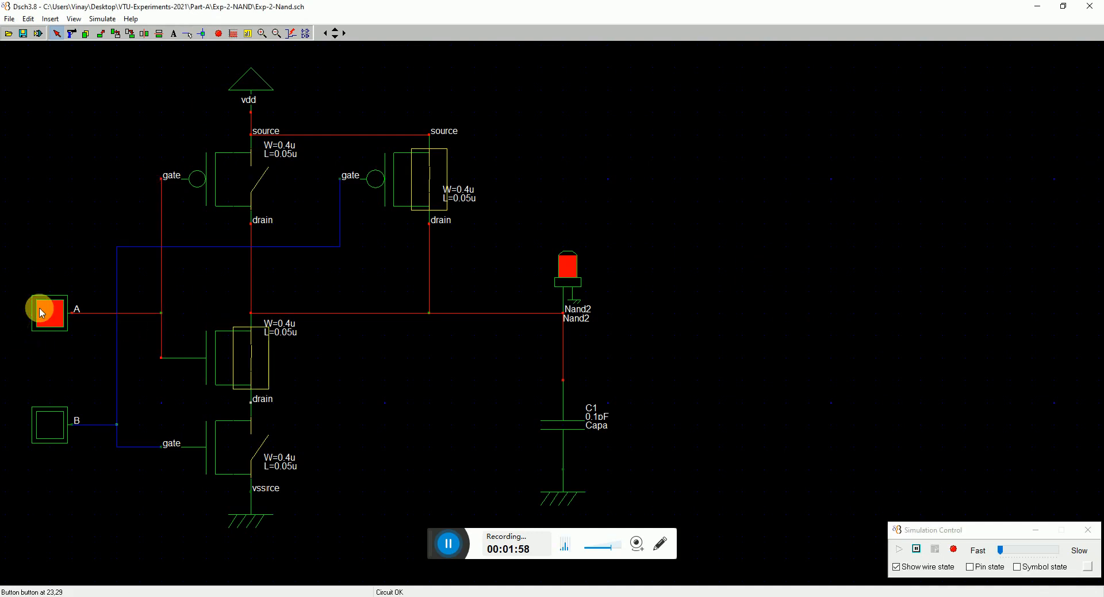
left_click(45, 423)
left_click(47, 424)
left_click(49, 425)
left_click(49, 425)
left_click(49, 425)
left_click(50, 426)
left_click(50, 426)
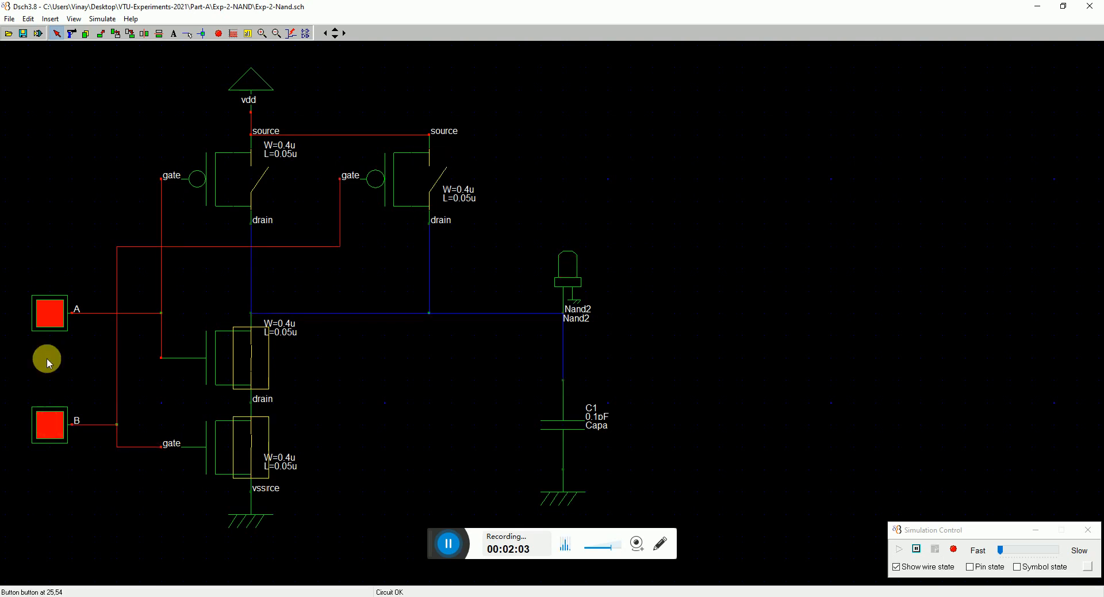
Toggle inputs A and B through the other logic combinations to check the Nand2 output
left_click(53, 312)
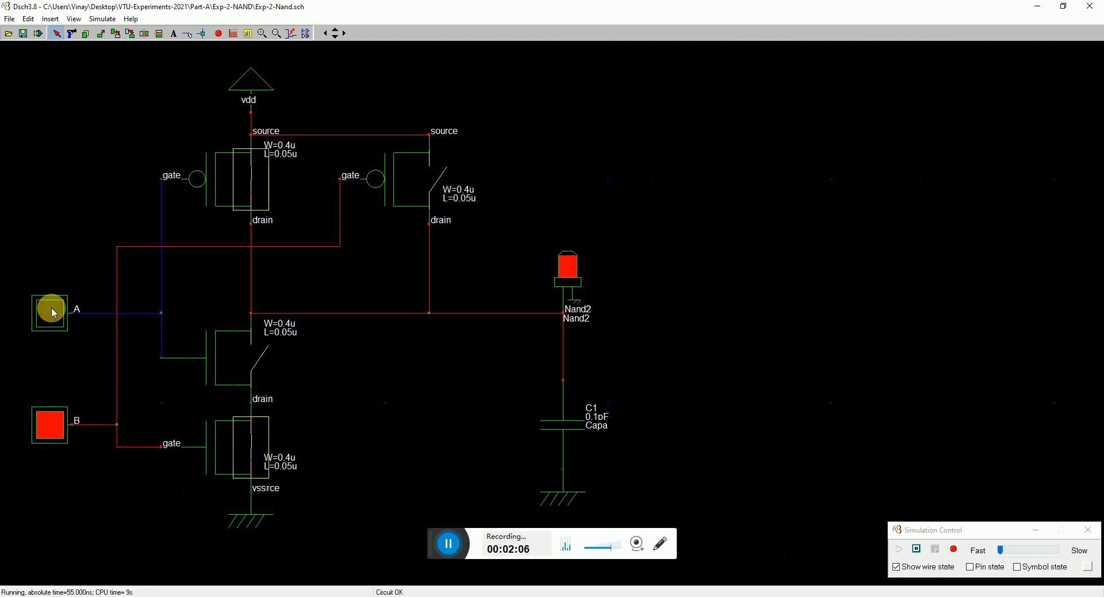
left_click(48, 426)
left_click(52, 315)
left_click(39, 419)
left_click(42, 310)
left_click(42, 310)
left_click(43, 311)
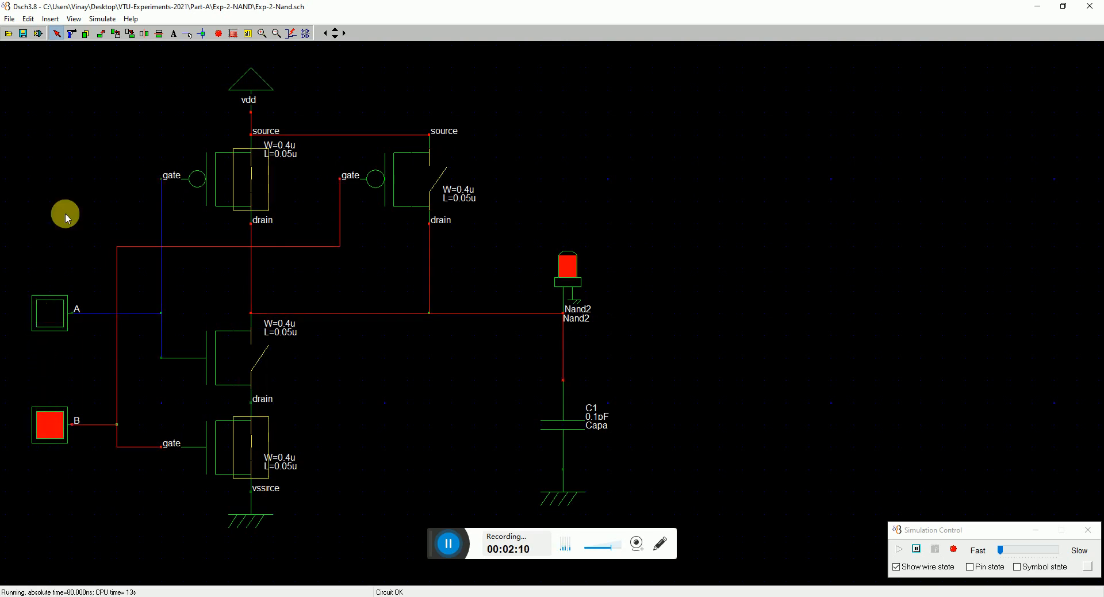
Stop the simulation and view the timing diagram of A, B and Nand2, closing it when done
left_click(219, 33)
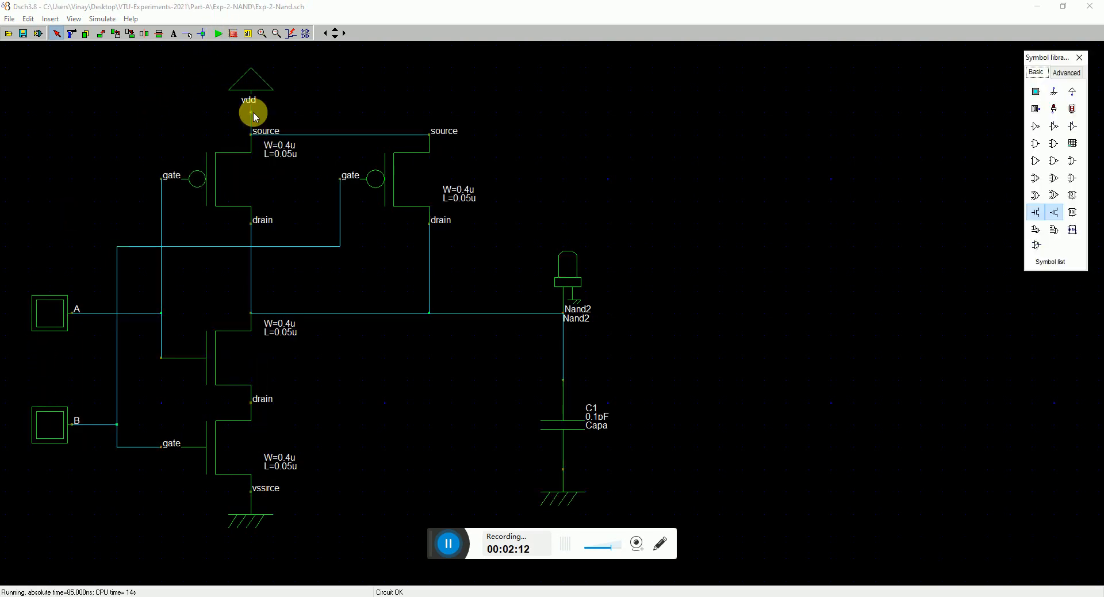
left_click(248, 32)
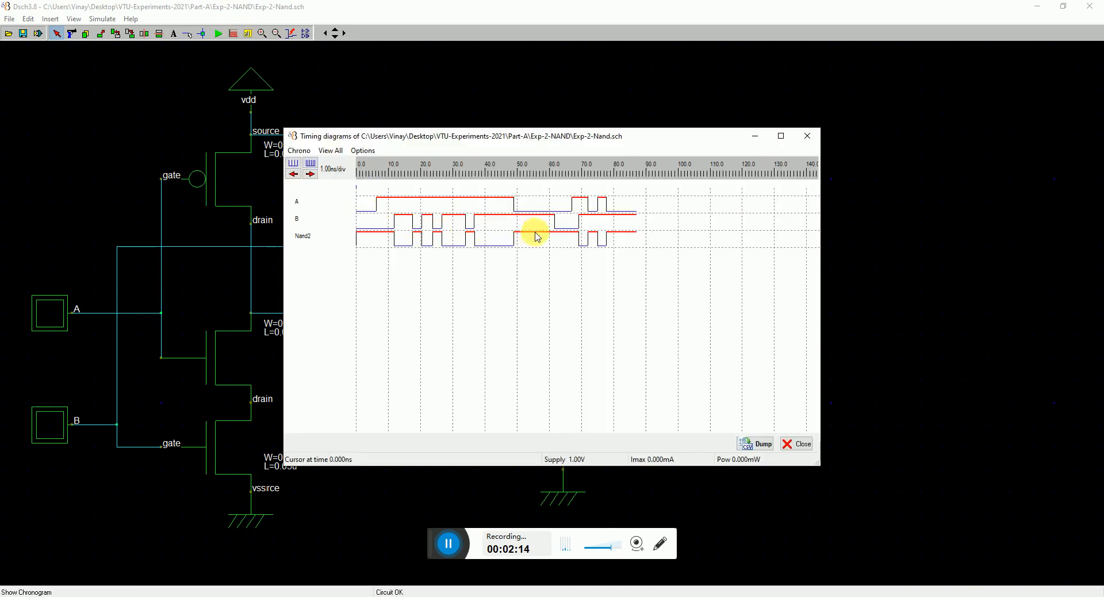
left_click(795, 444)
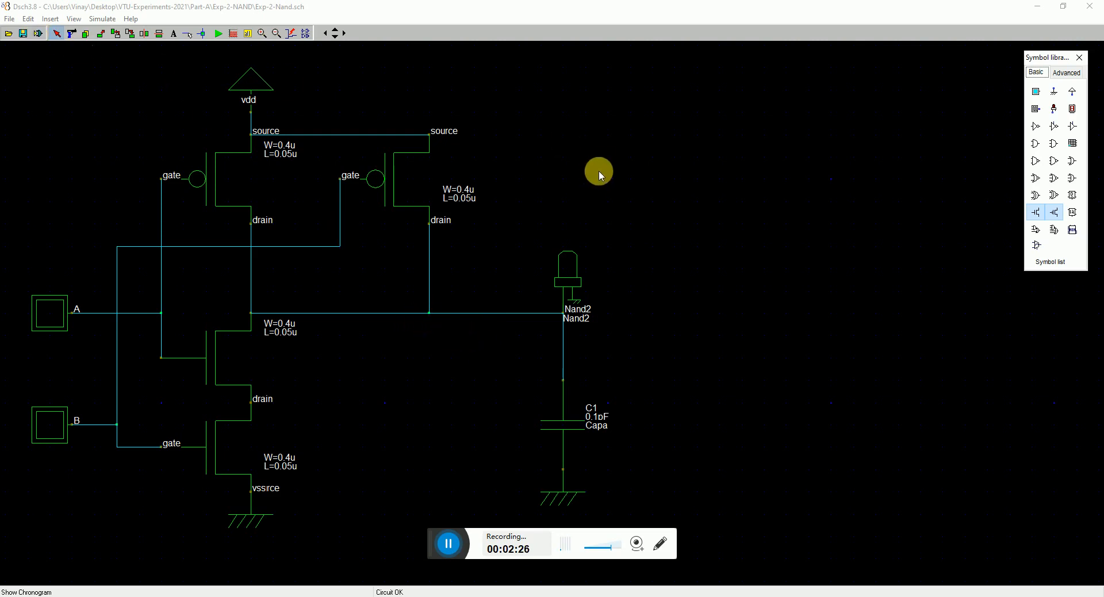
Generate the SPICE netlist of the NAND schematic and examine the pulse definitions of sources VA and VB
left_click(10, 20)
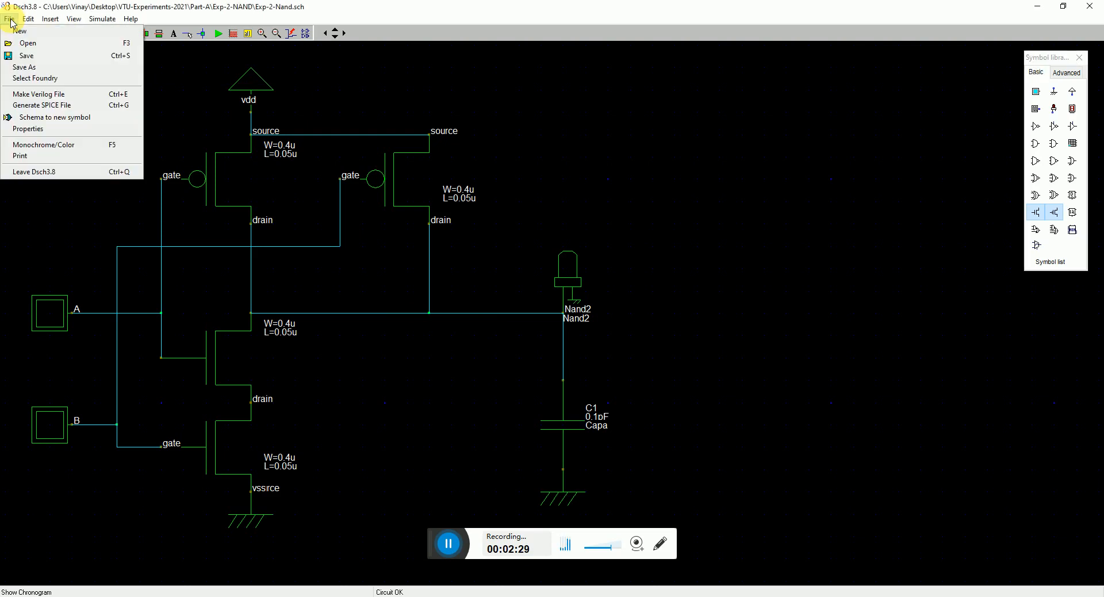
left_click(56, 105)
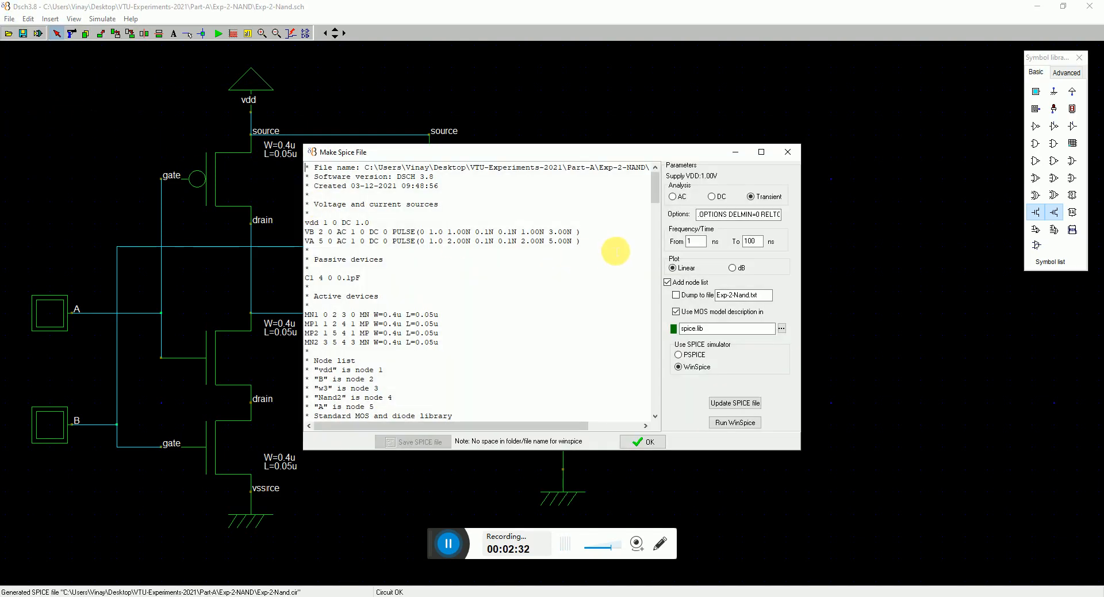
left_click(560, 253)
left_click_drag(305, 233, 616, 240)
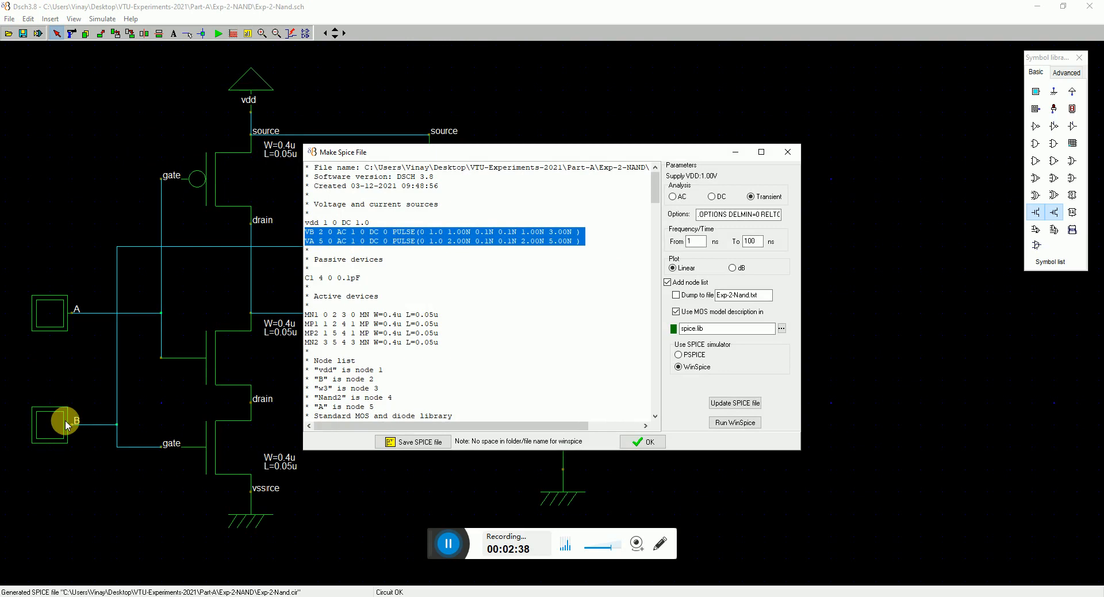
left_click(392, 237)
left_click_drag(308, 232, 596, 247)
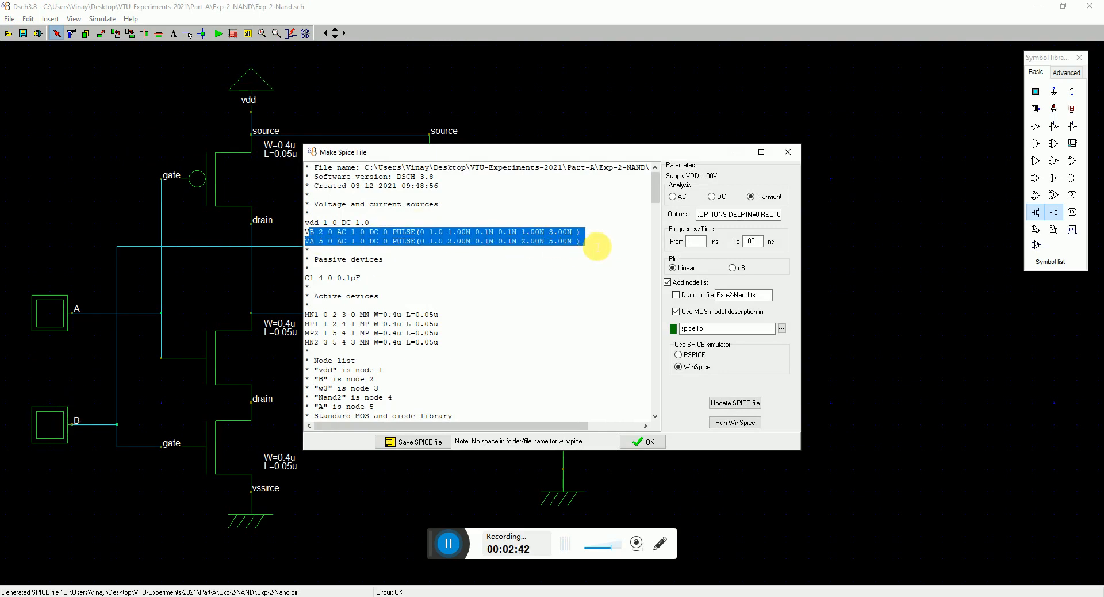
left_click(549, 233)
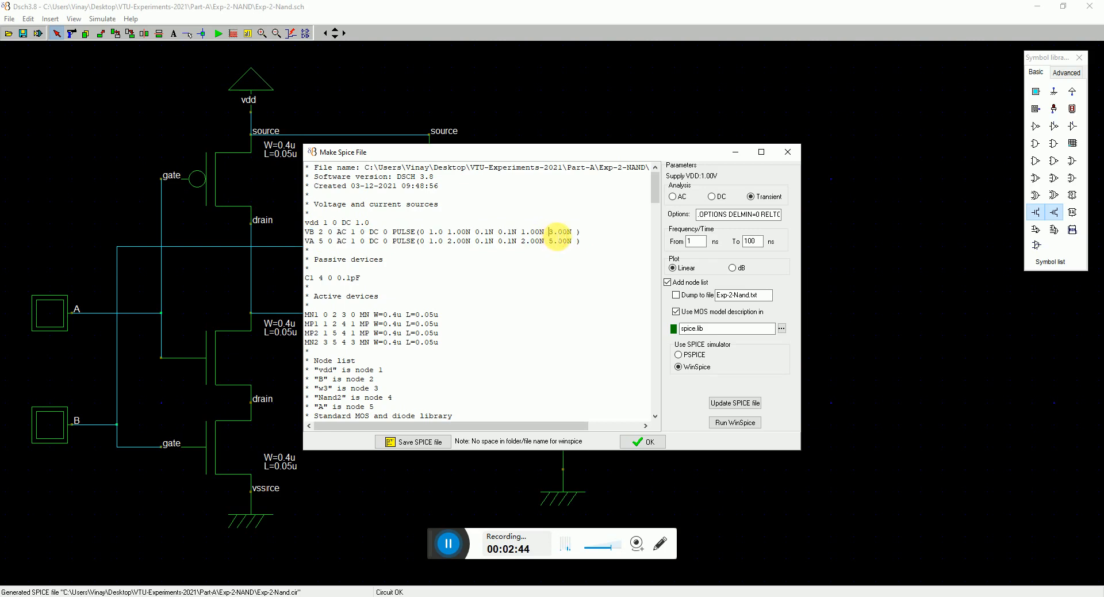
key("shift+Right")
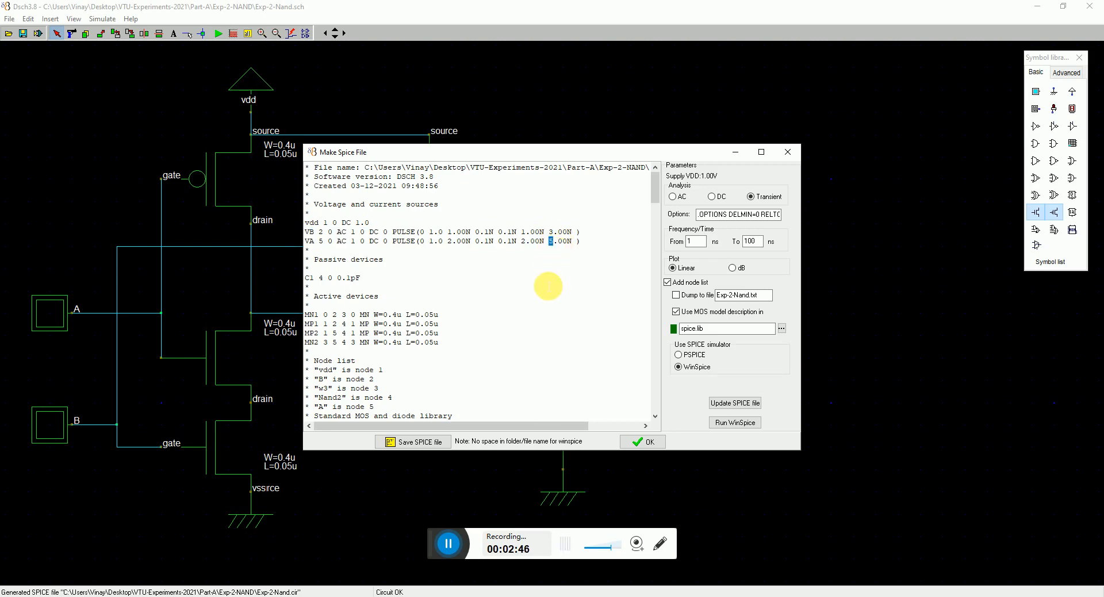
left_click_drag(485, 236, 452, 232)
left_click(490, 244)
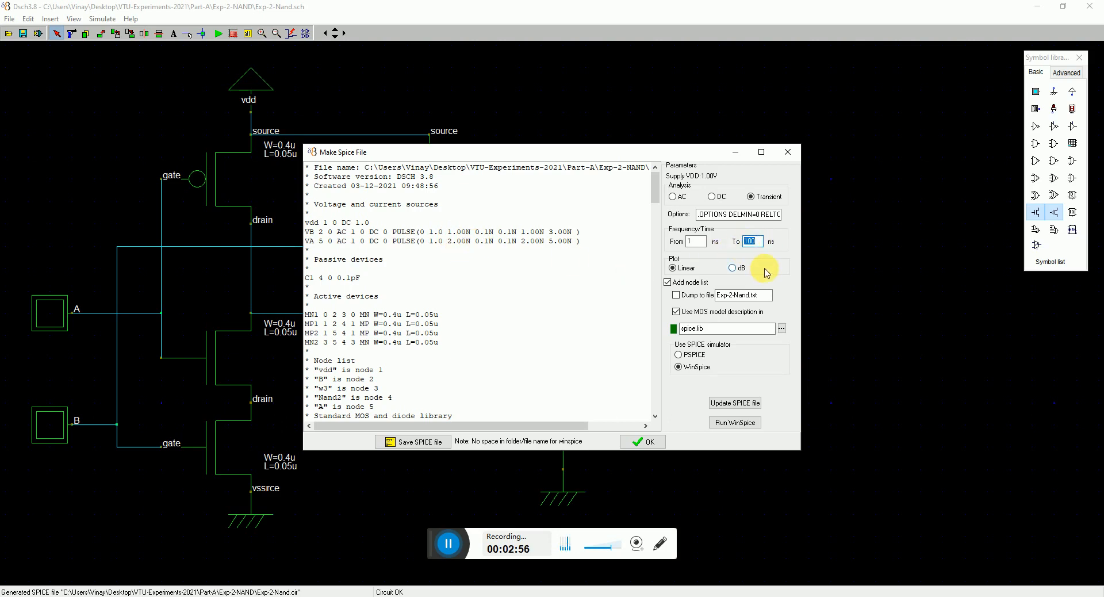
Run the WinSpice transient simulation with an end time of 10 ns, and close the plot, simulator and netlist windows
type("10")
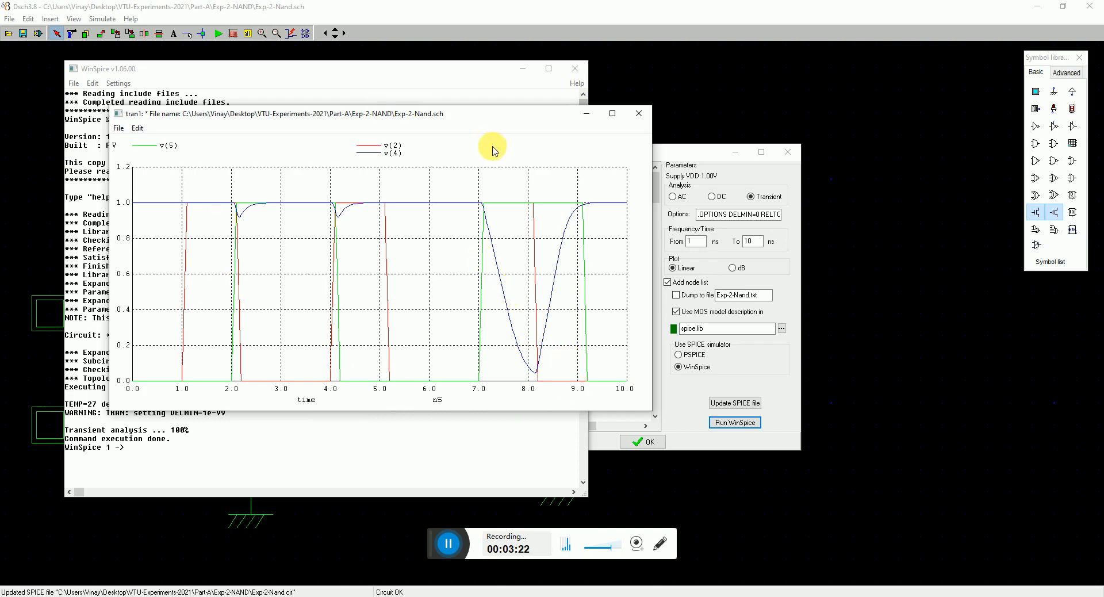
left_click(643, 114)
left_click(575, 69)
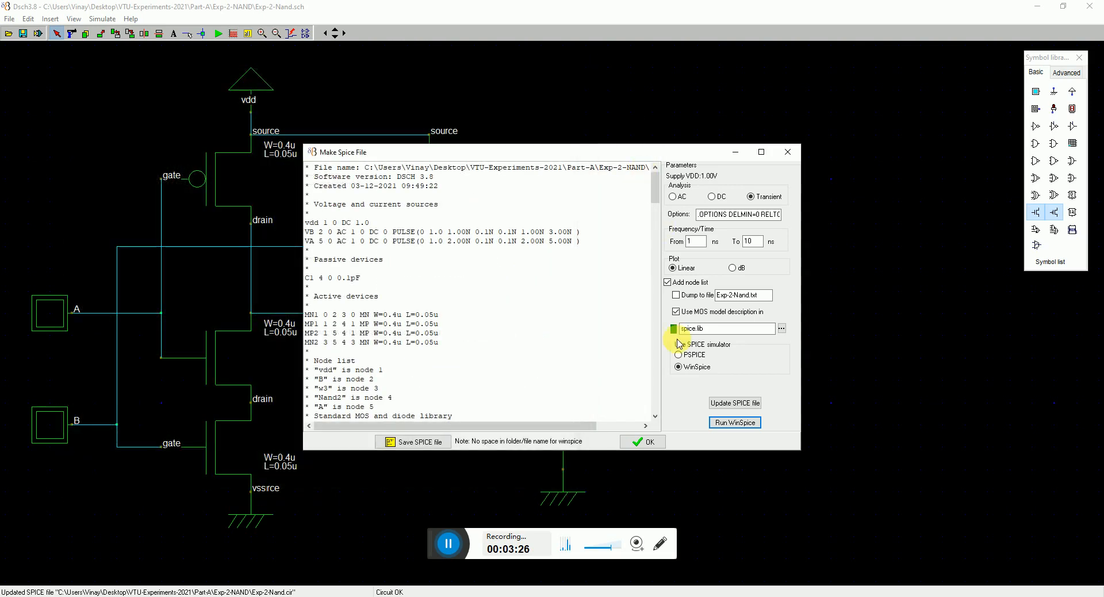
left_click(645, 443)
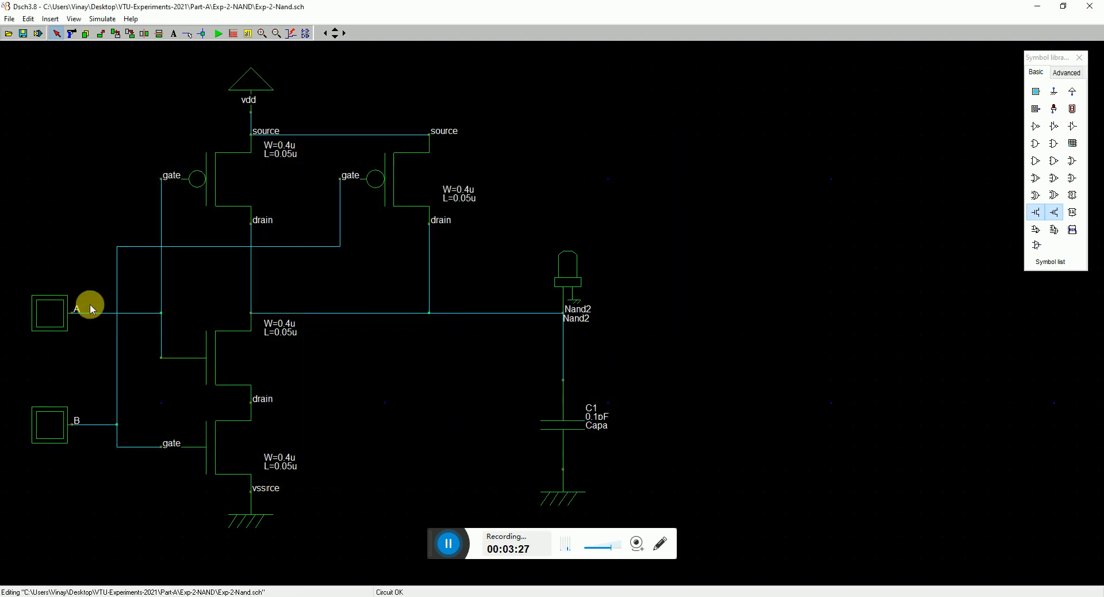
Replace the input A button with a VDD supply symbol and wire it to the existing A line
key("ctrl+x")
left_click(57, 320)
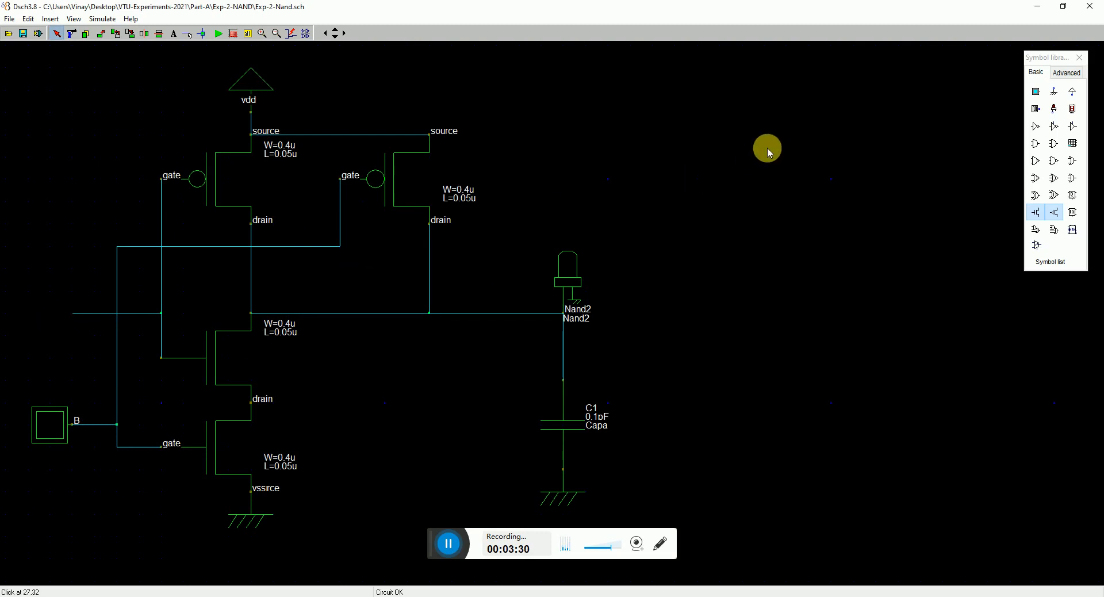
left_click(1073, 92)
left_click(60, 312)
left_click(53, 311)
left_click_drag(48, 312, 72, 312)
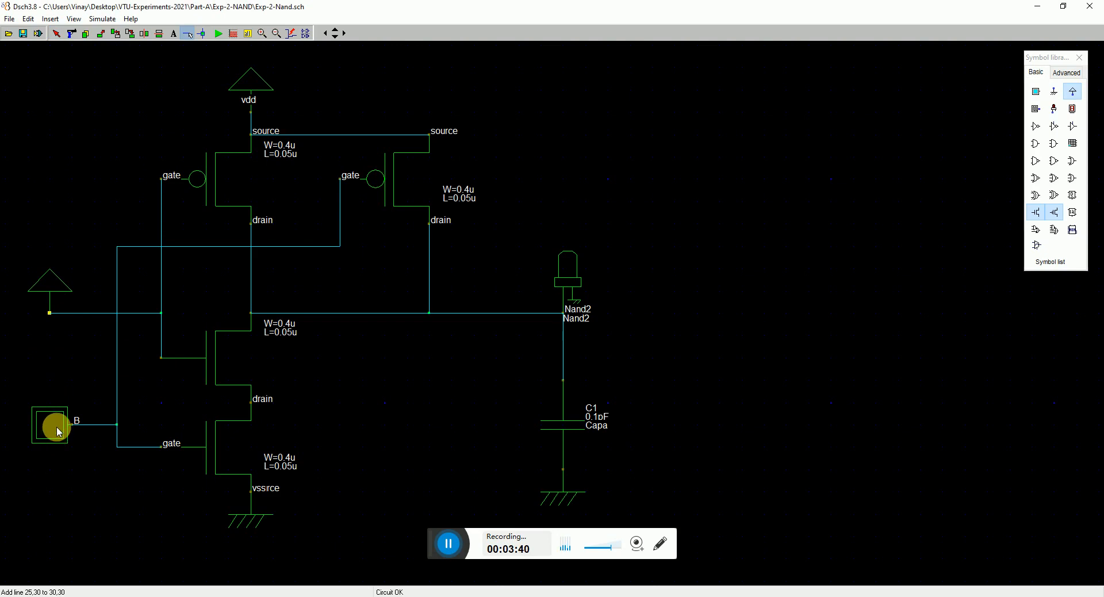
Generate the SPICE netlist of the schematic with input A tied to VDD and run the WinSpice transient simulation
left_click(9, 19)
left_click(58, 105)
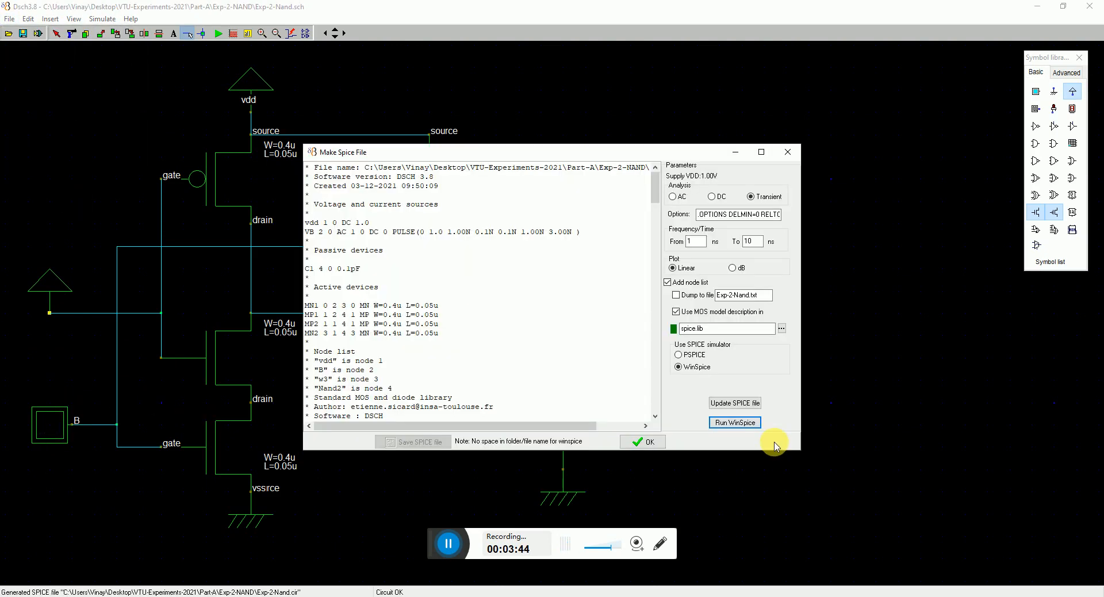
left_click(740, 423)
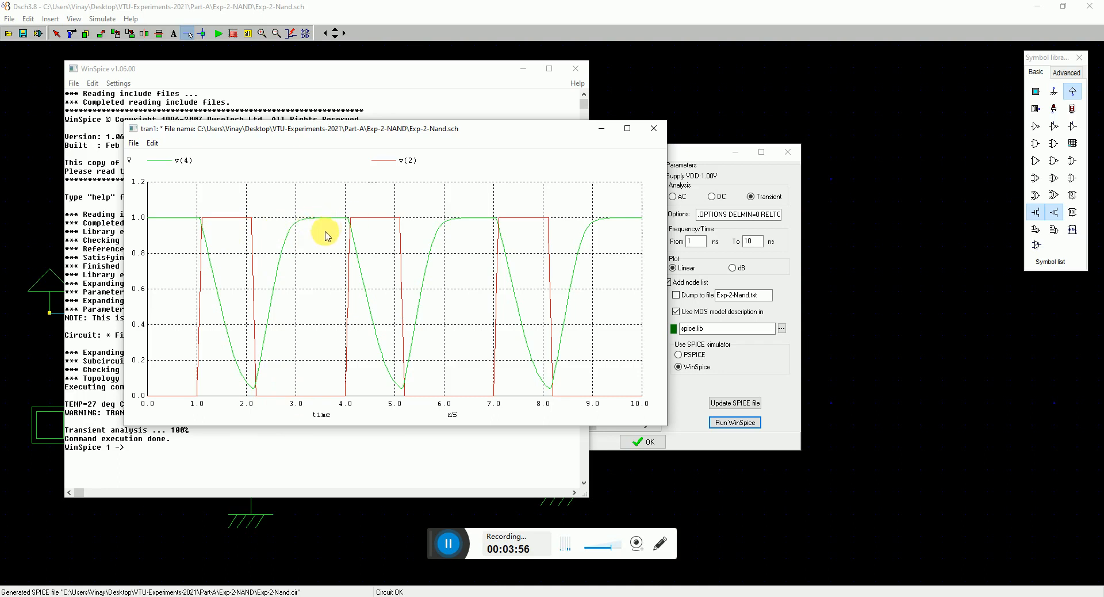
Enlarge the v(2) and v(4) waveforms between about 3.7 and 6.3 ns, and close the plots, simulator and netlist windows
left_click(627, 128)
left_click_drag(425, 85, 683, 574)
left_click(642, 143)
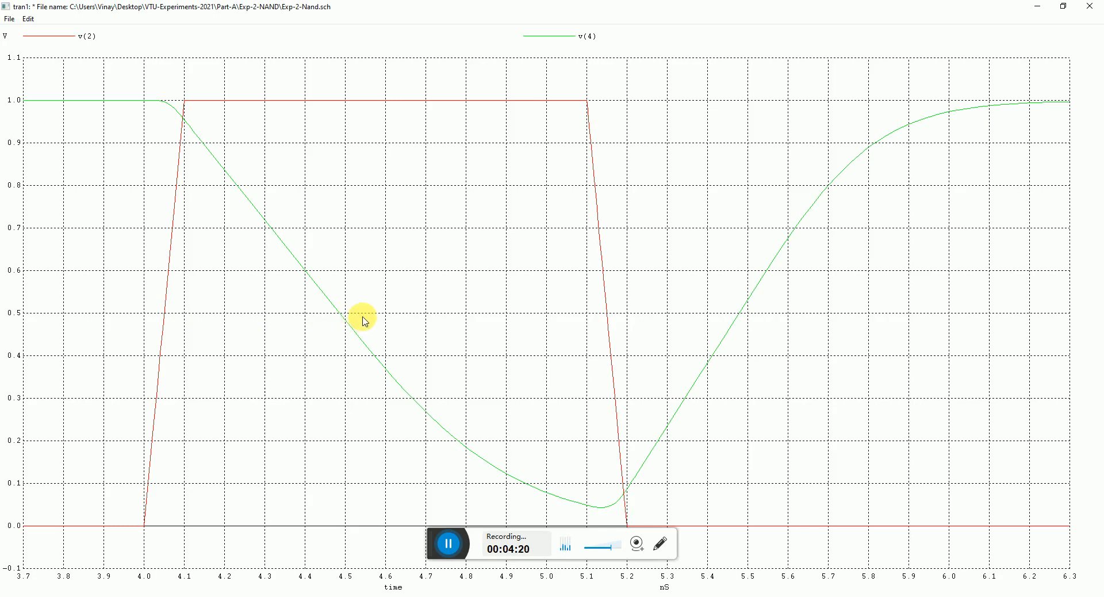
left_click(1090, 7)
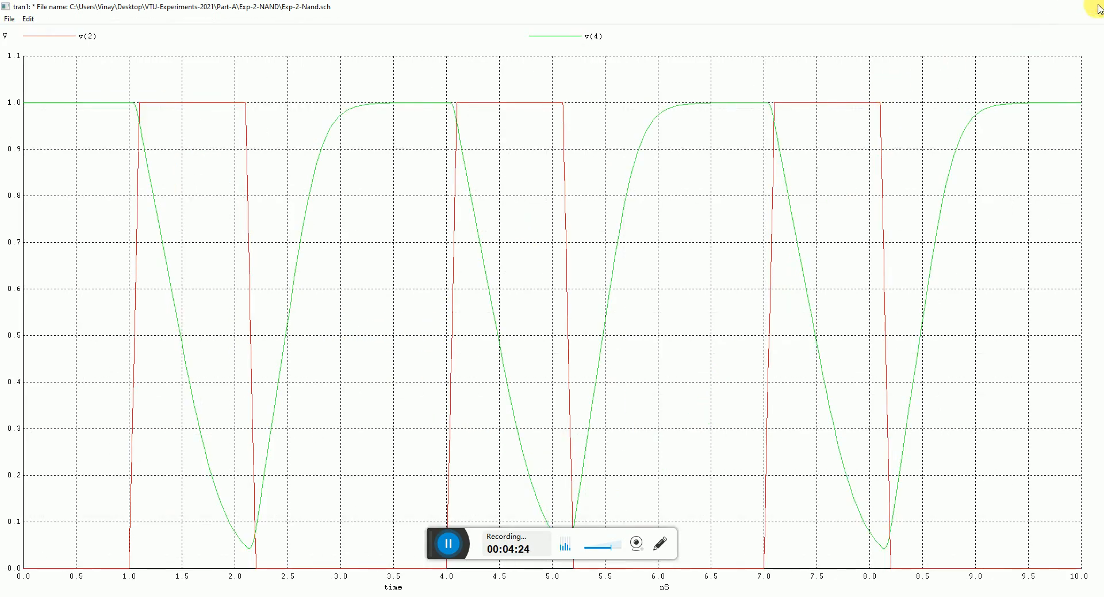
left_click(1098, 8)
left_click(581, 68)
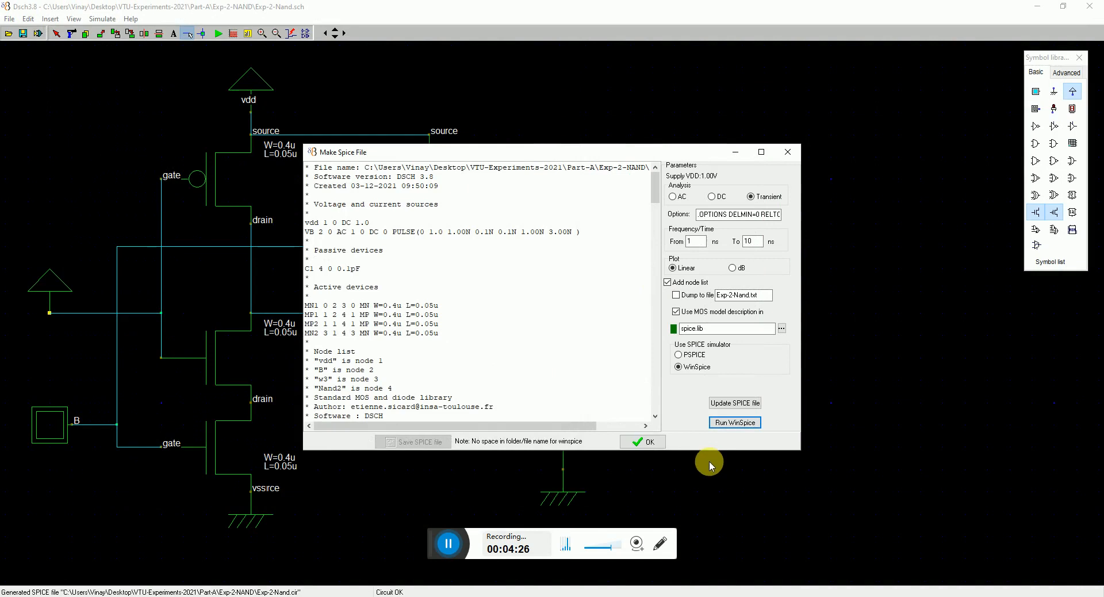
left_click(649, 442)
Delete the VDD supply symbol on the input A line and the button on input B
left_click(57, 33)
left_click(40, 306)
left_click(57, 32)
left_click(69, 397)
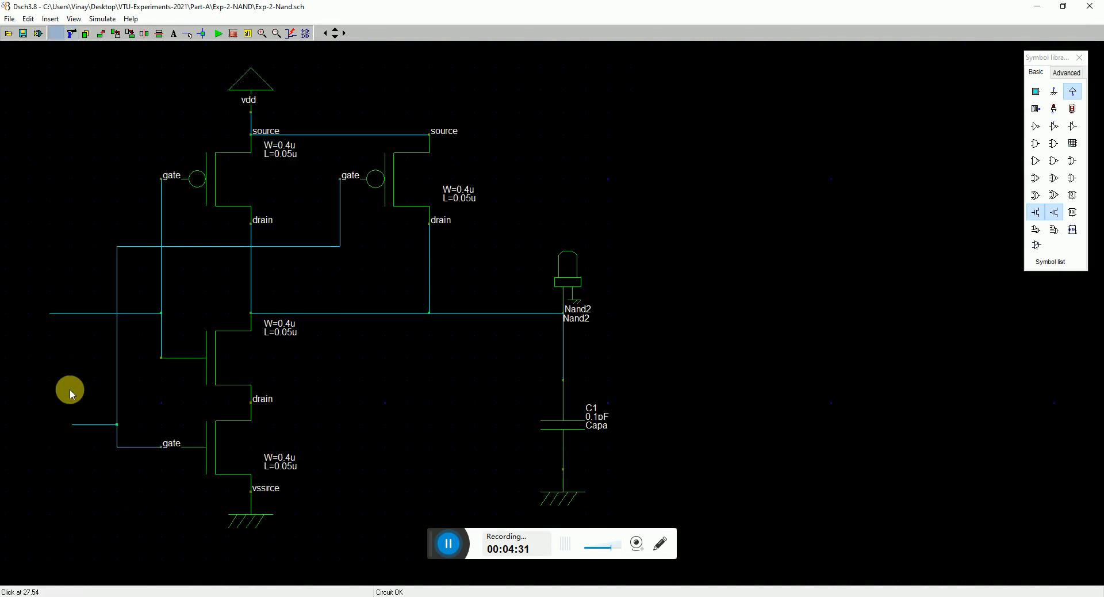
Place two voltage source symbols side by side below the open ends of the A and B input lines
left_click(276, 33)
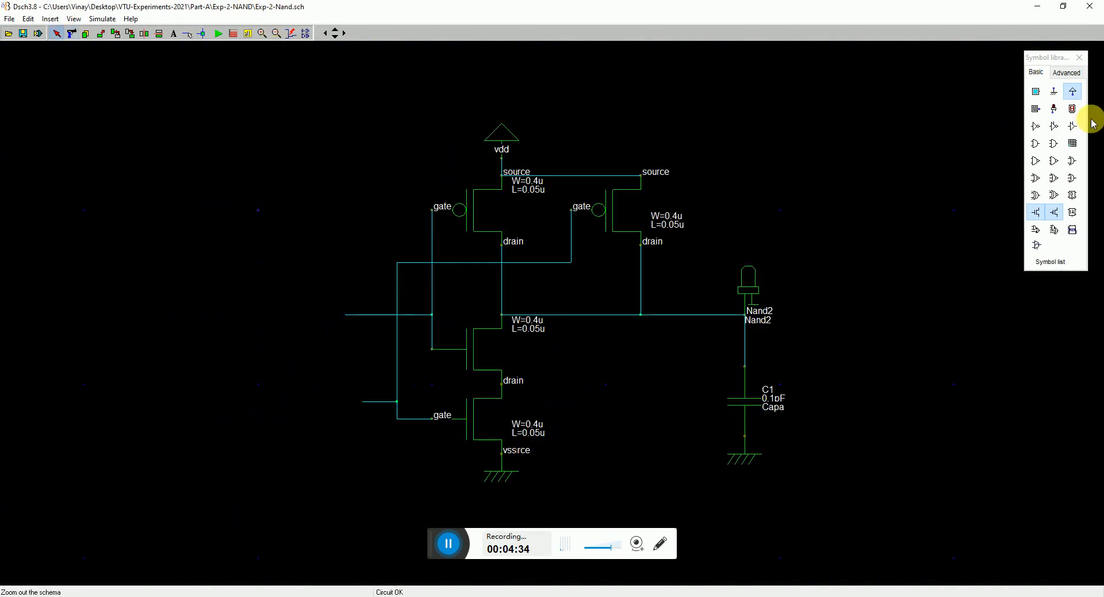
left_click(1072, 79)
left_click_drag(1052, 56, 873, 118)
left_click(892, 201)
left_click(378, 509)
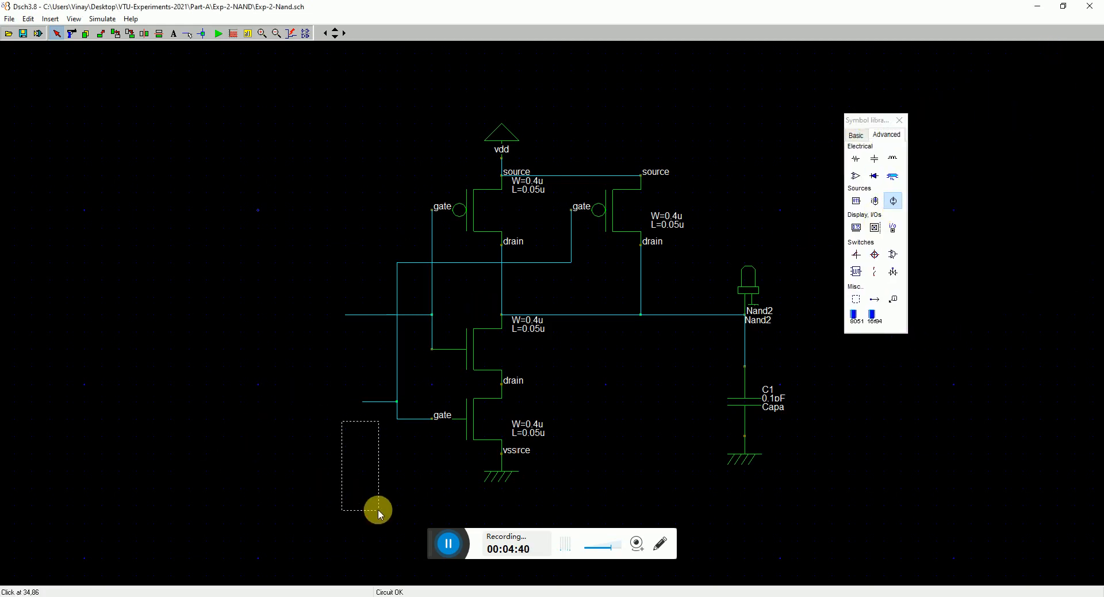
left_click(892, 201)
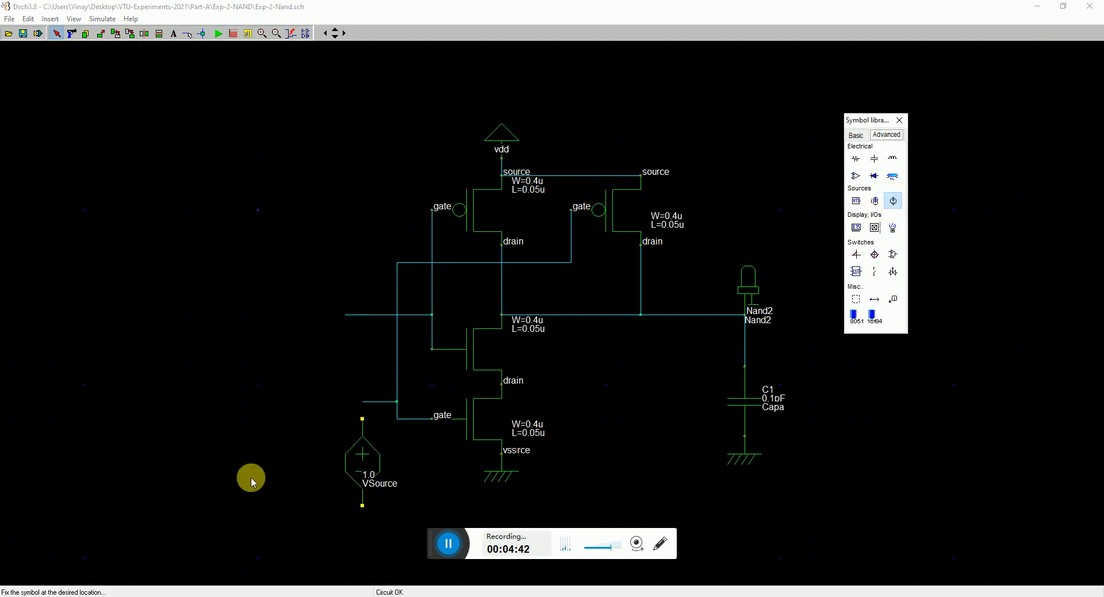
left_click(295, 502)
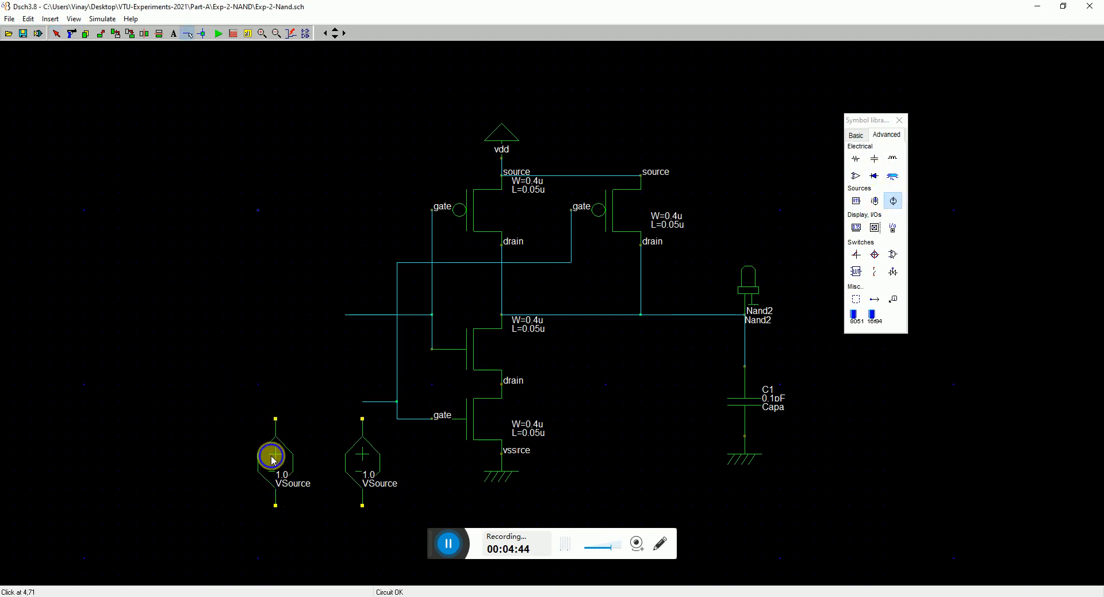
Wire the left source's positive terminal to the A line and the right source's positive terminal to the B line
left_click_drag(274, 414, 288, 274)
left_click_drag(281, 318, 346, 313)
left_click_drag(361, 401, 363, 418)
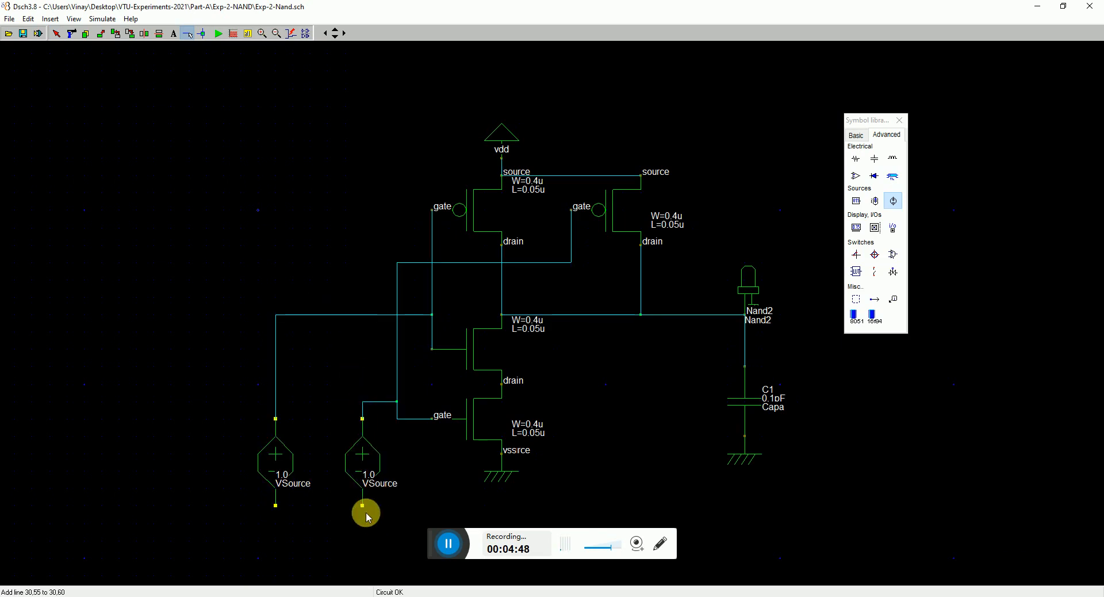
Join the negative terminals of both voltage sources with a line and attach a ground symbol to it
left_click_drag(363, 506, 276, 506)
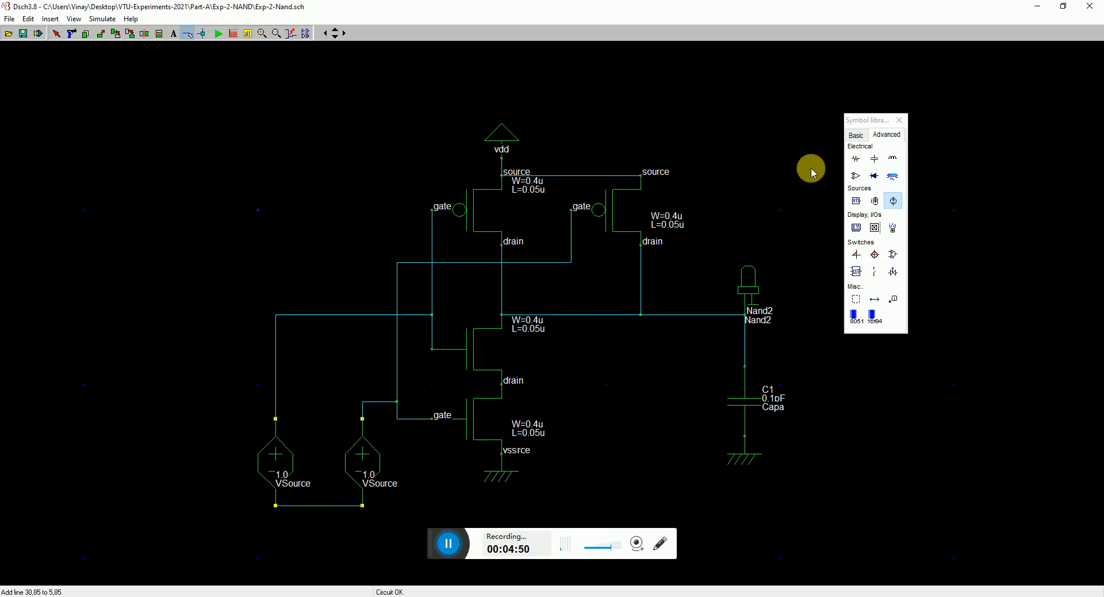
left_click(856, 135)
left_click(873, 154)
left_click(337, 542)
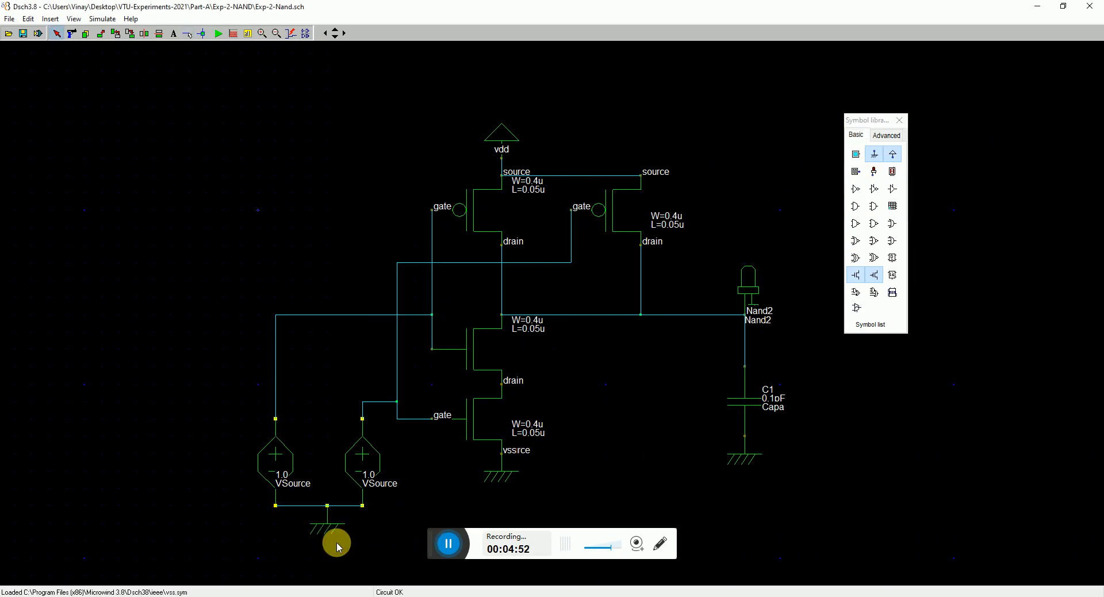
Give the left voltage source pulse parameters of PW 10 ns, period 20 ns, TR 1 ns and TF 1 ns
double_click(272, 461)
left_click(308, 340)
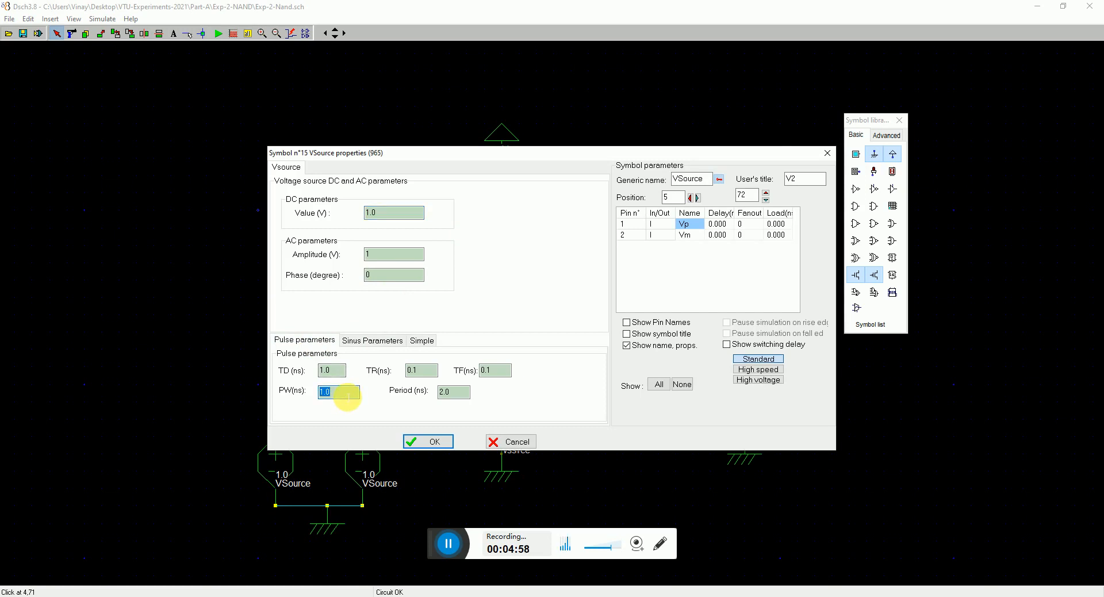
type("10")
double_click(454, 392)
type("20")
double_click(419, 370)
type("1")
double_click(493, 370)
type("1")
left_click(429, 441)
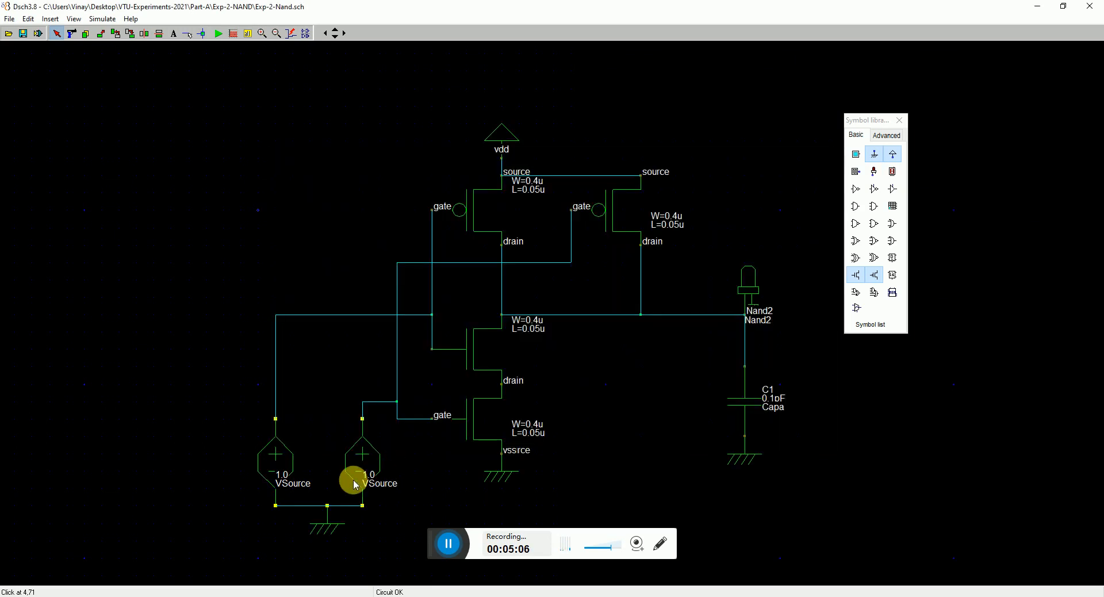
Set the right voltage source's pulse width to 20 ns and its period to 40 ns
double_click(355, 483)
left_click(306, 340)
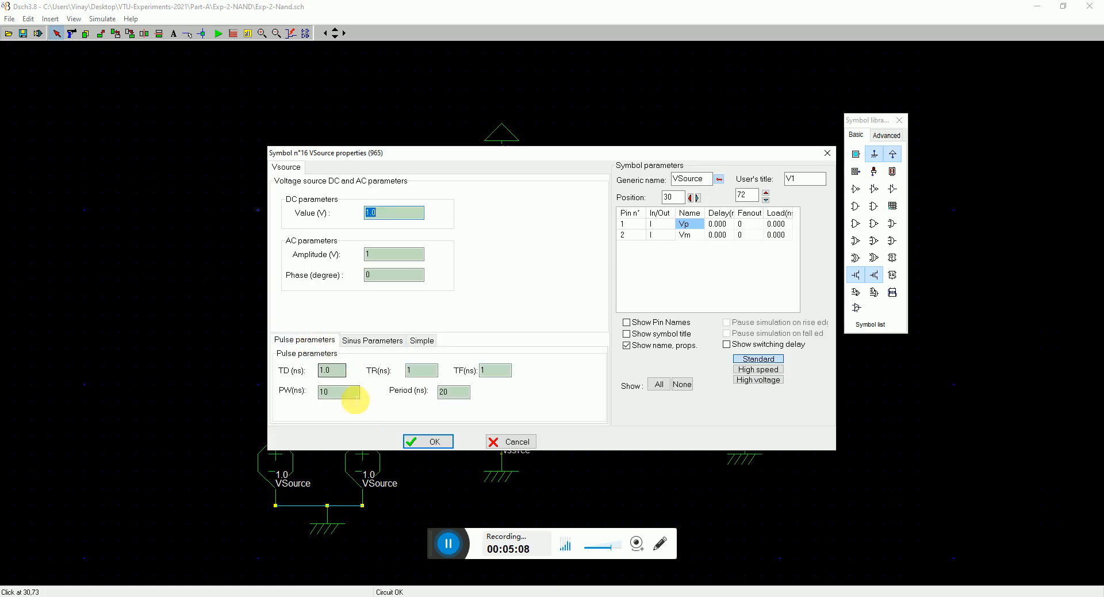
left_click_drag(353, 396, 316, 389)
type("20")
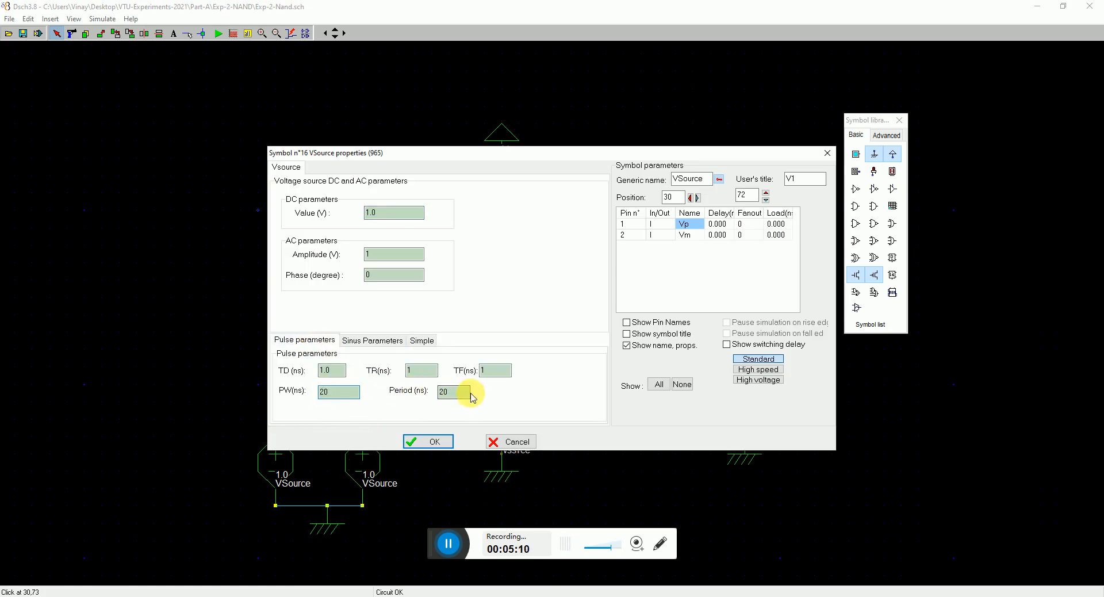
left_click_drag(459, 393, 380, 371)
type("40")
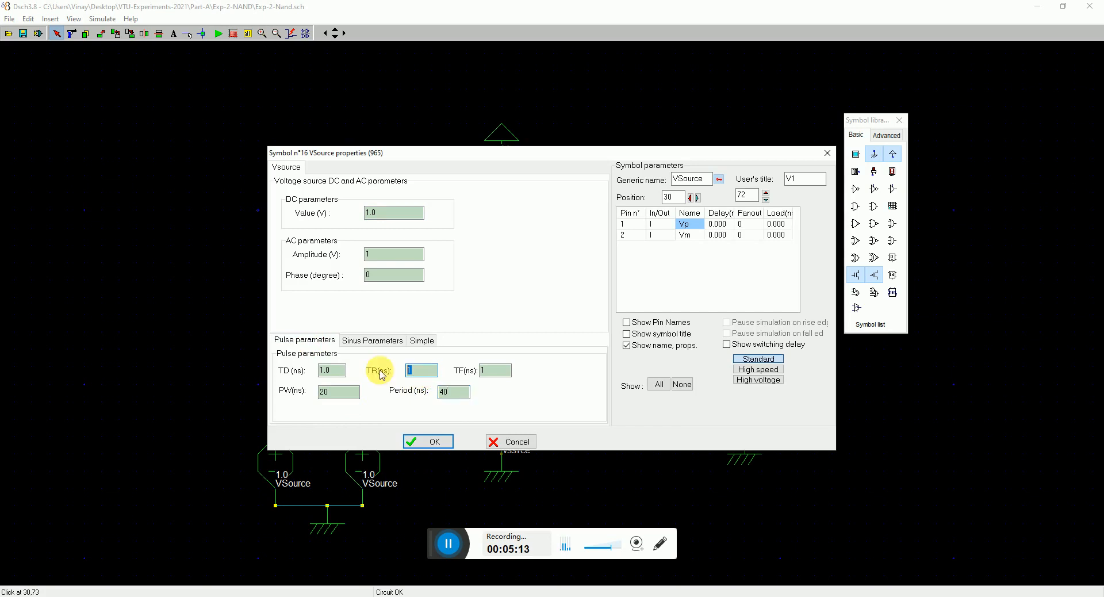
left_click(419, 443)
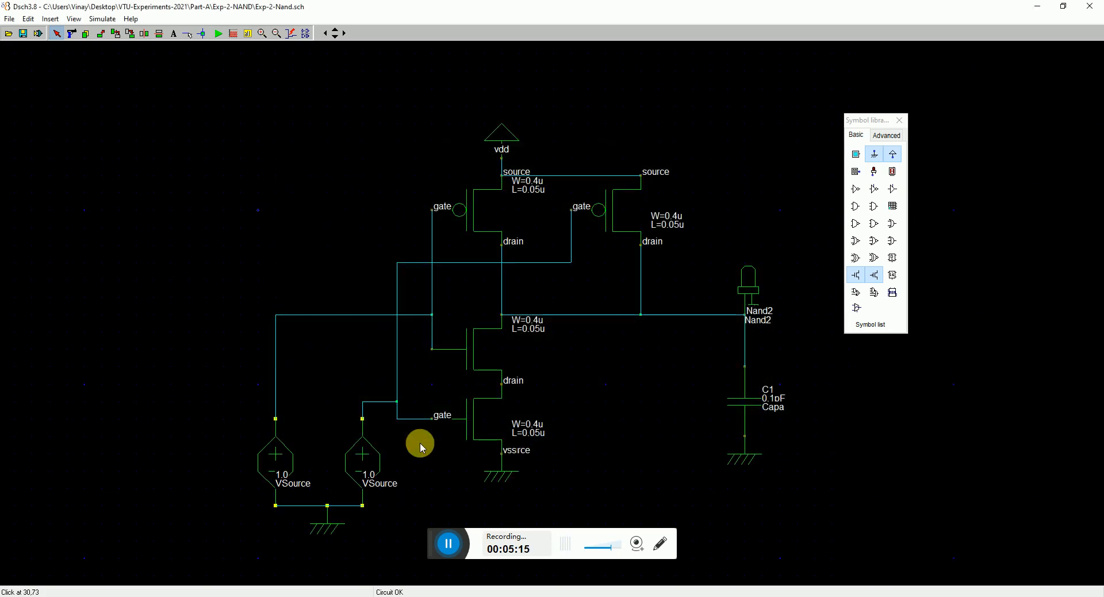
Generate the SPICE netlist with the pulse sources, run WinSpice up to 10 ns, and close the plot and simulator
left_click(10, 19)
left_click(53, 107)
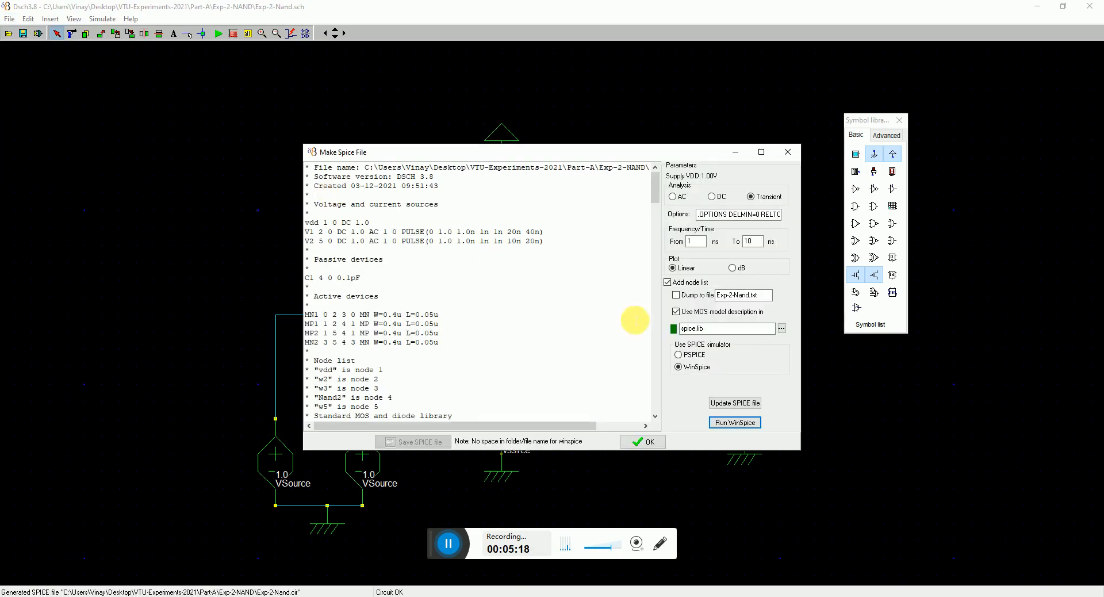
left_click(733, 425)
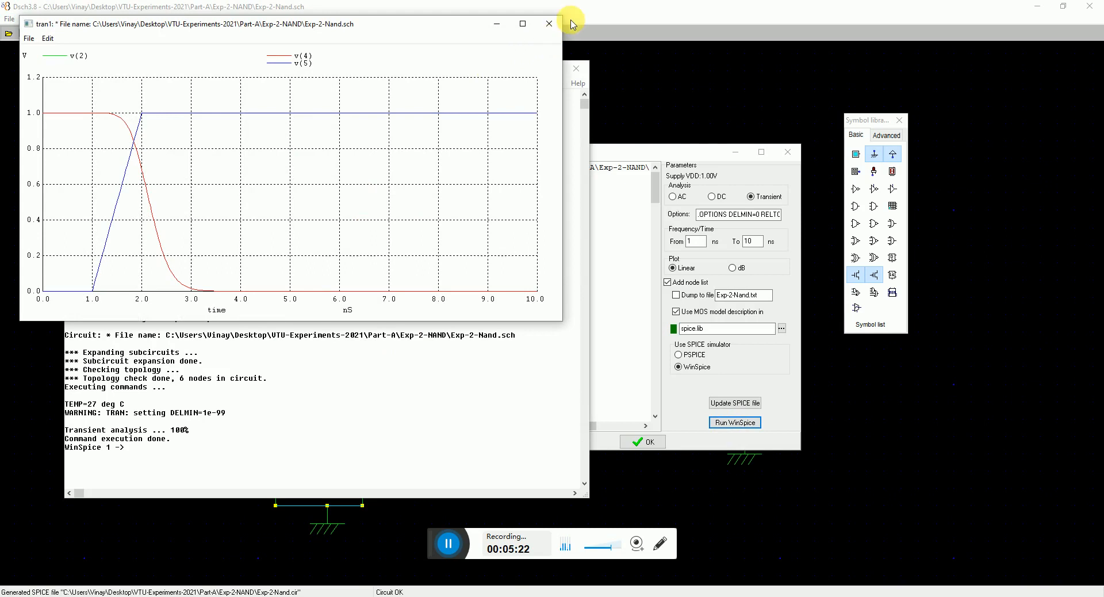
left_click(551, 26)
left_click(575, 68)
Extend the transient analysis end time to 100 ns and run WinSpice again
left_click(759, 241)
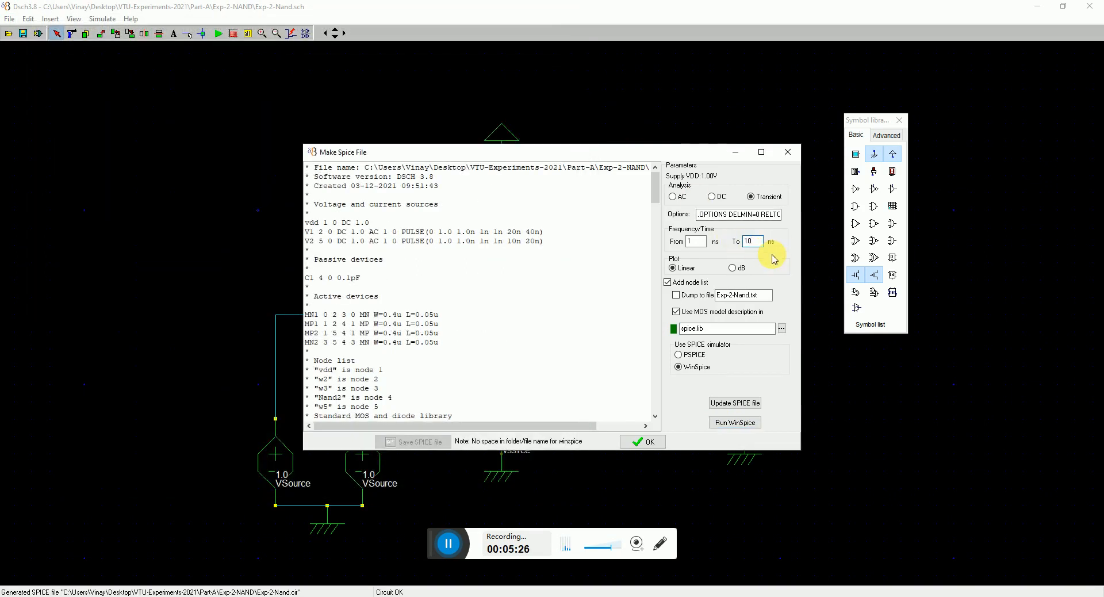
type("0")
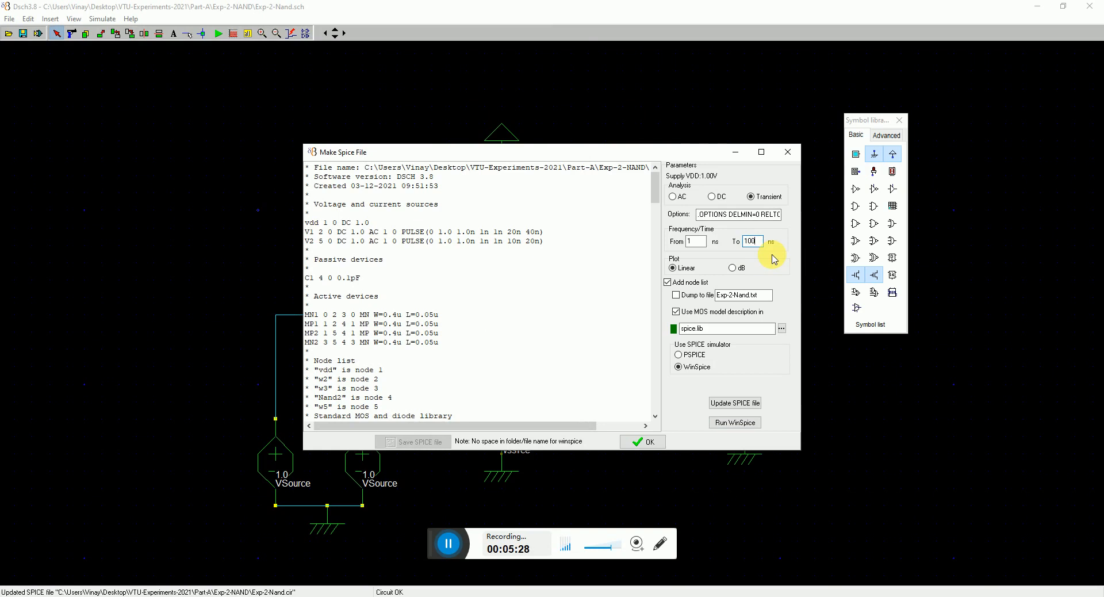
left_click(756, 427)
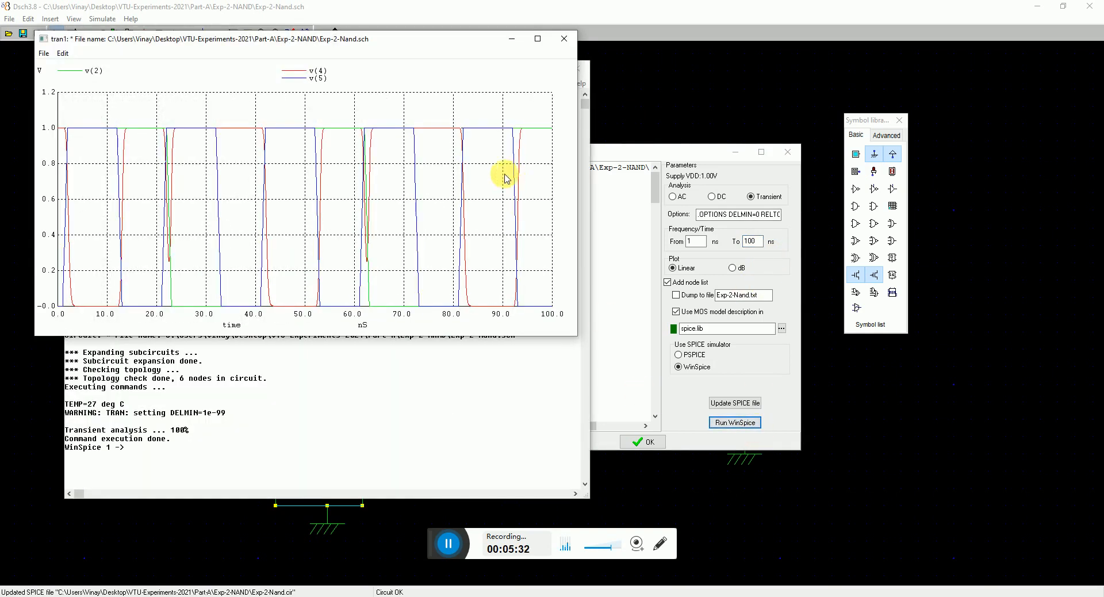
Enlarge the waveforms between about 34 and 68 ns, and close the plots, simulator and netlist windows
left_click(543, 41)
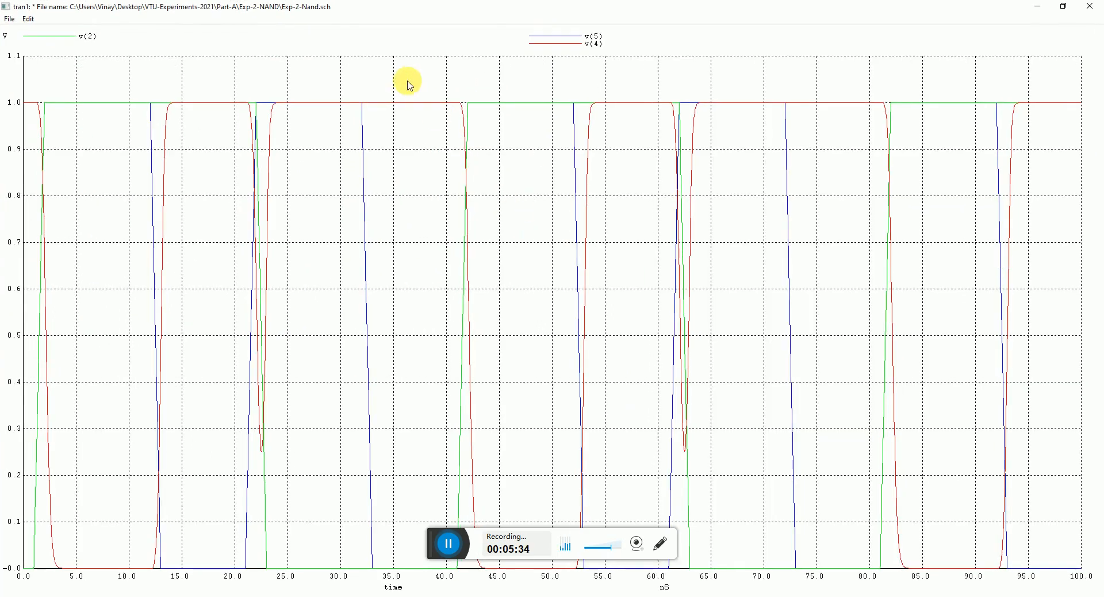
left_click_drag(394, 70, 735, 575)
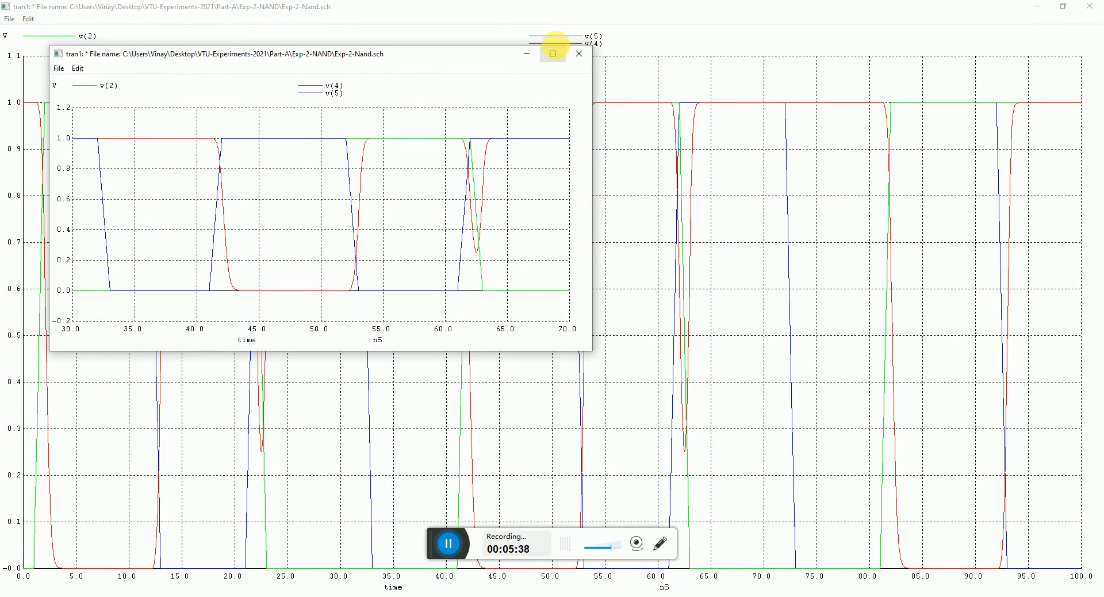
left_click(552, 53)
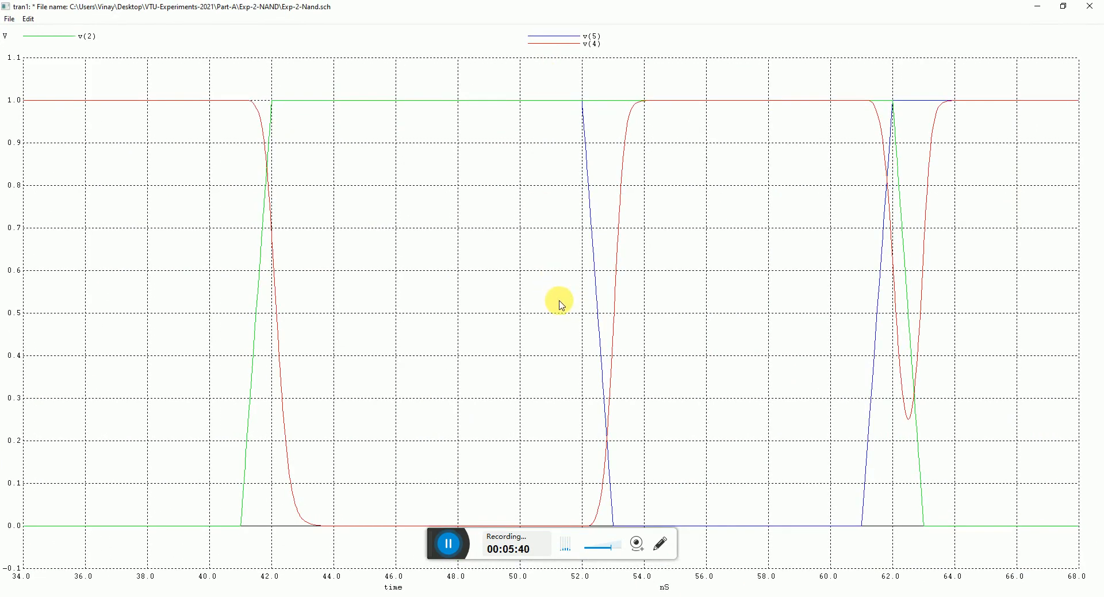
left_click(1089, 6)
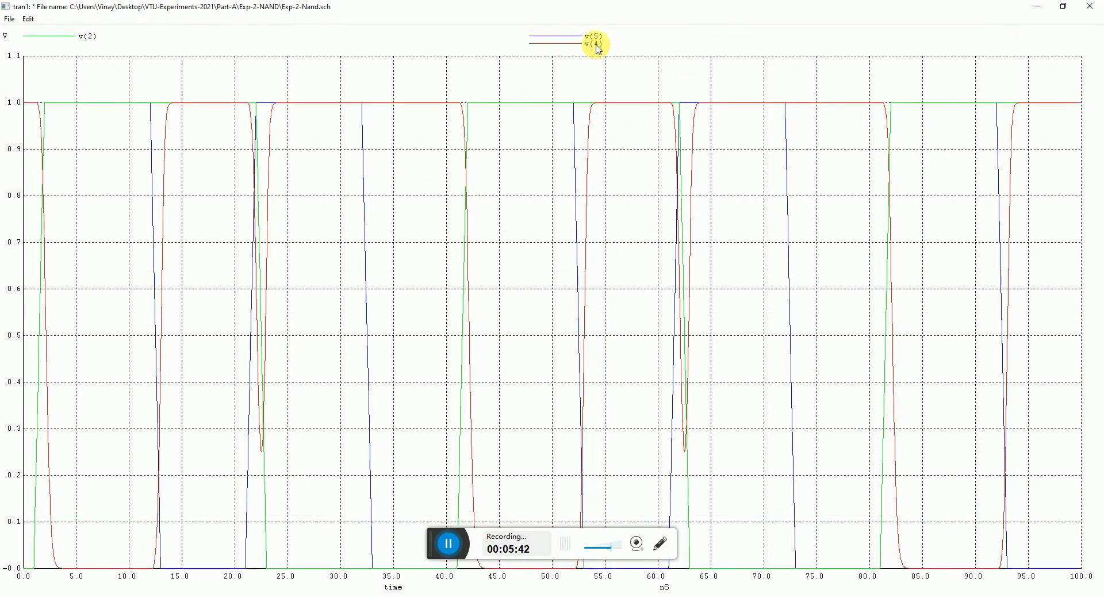
left_click(1089, 6)
left_click(573, 55)
left_click(787, 153)
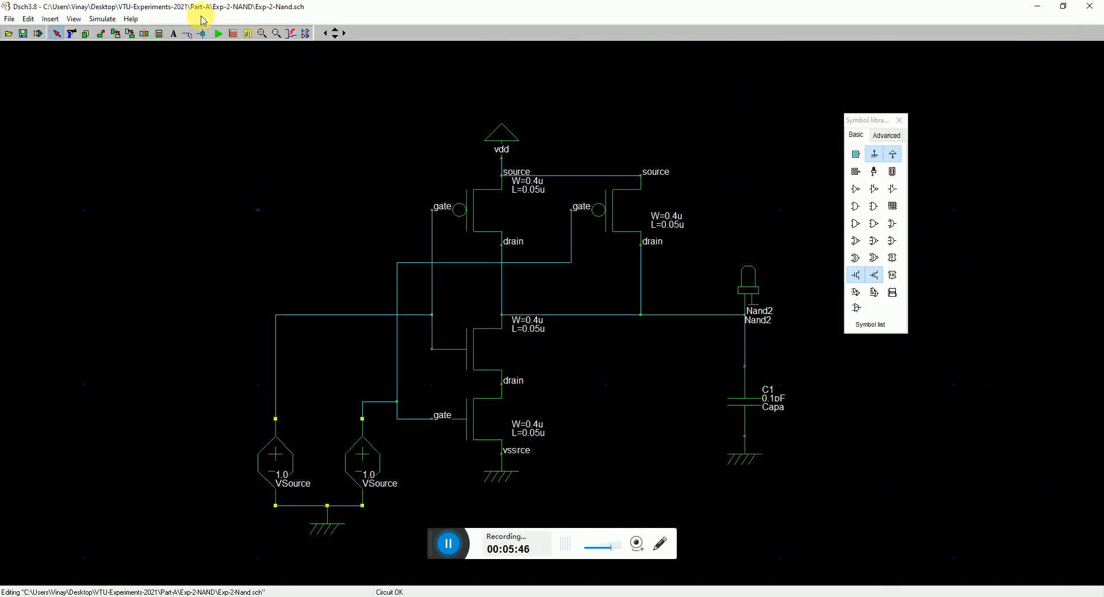
Fit the whole schematic in view and display the electrical node numbers, highlighting the right voltage source's net
left_click(293, 37)
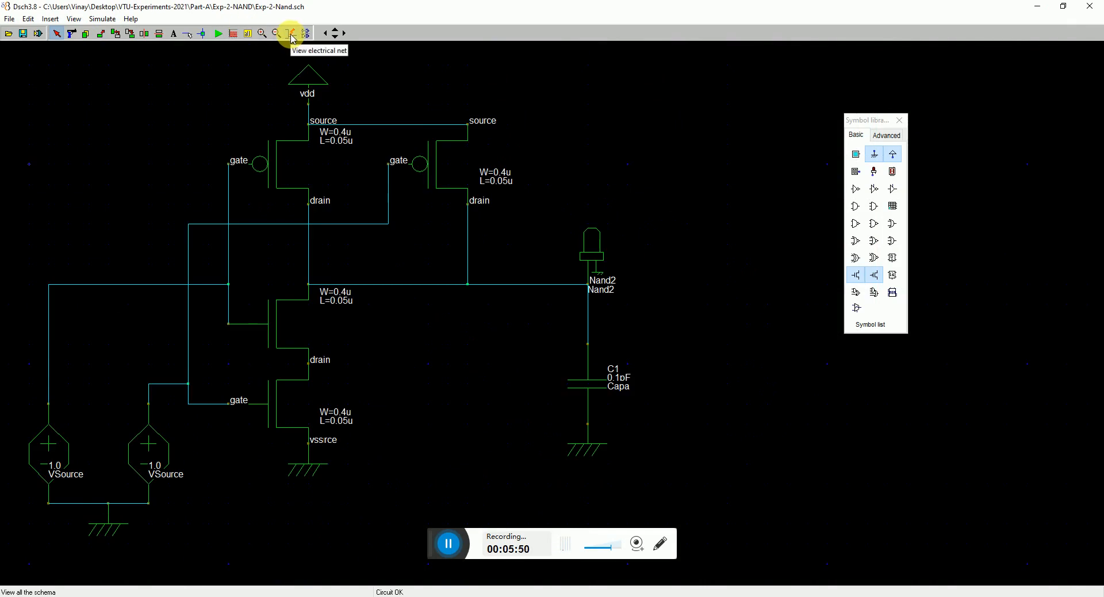
left_click(292, 37)
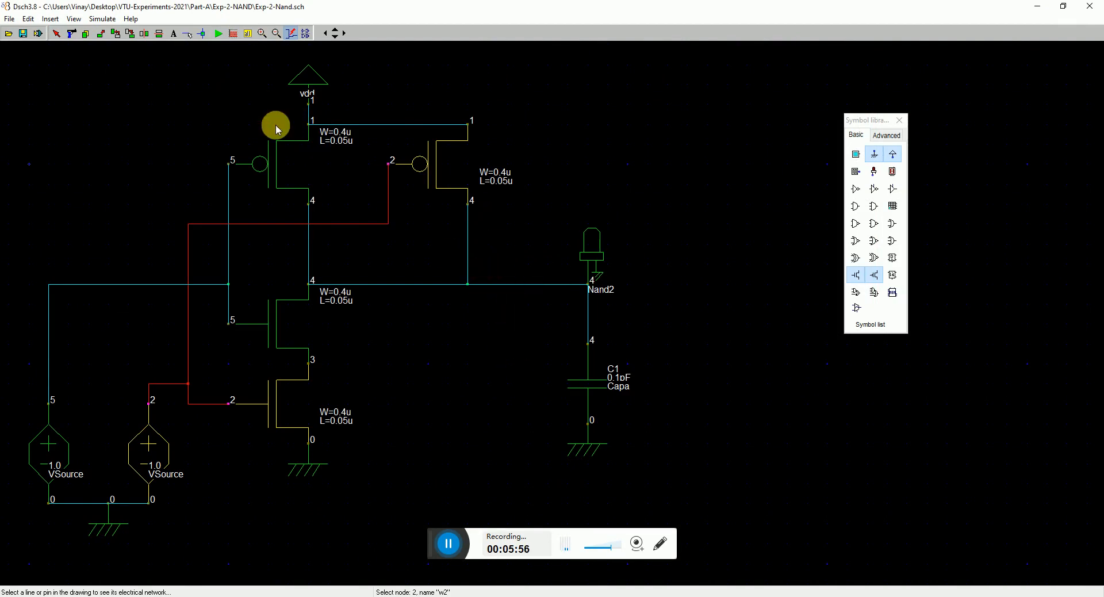
Generate the SPICE netlist again and run the WinSpice transient simulation up to 100 ns
left_click(8, 18)
left_click(54, 103)
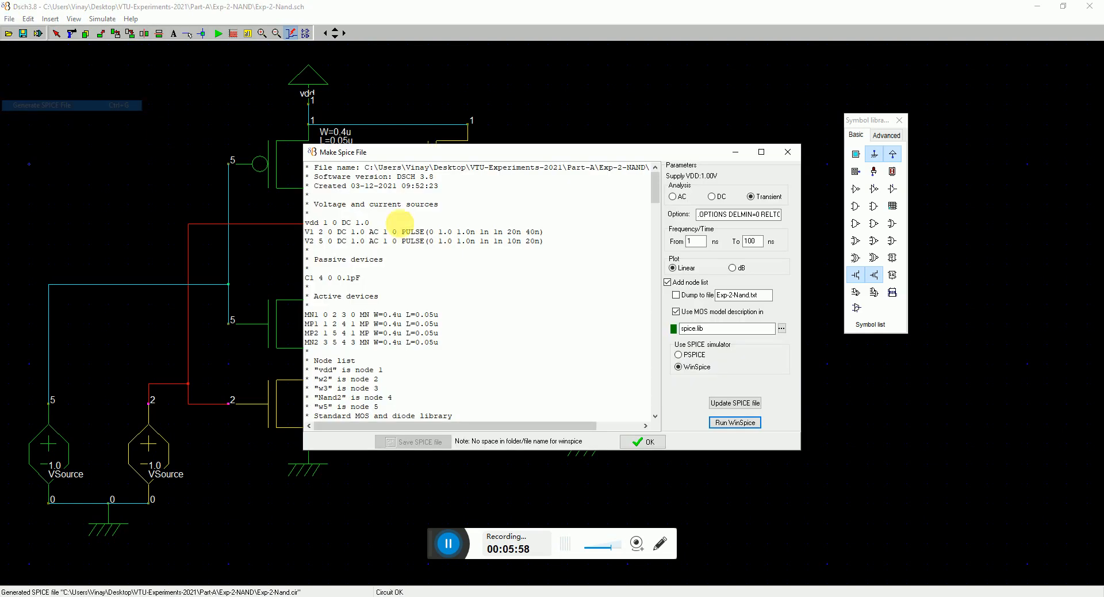
left_click(735, 422)
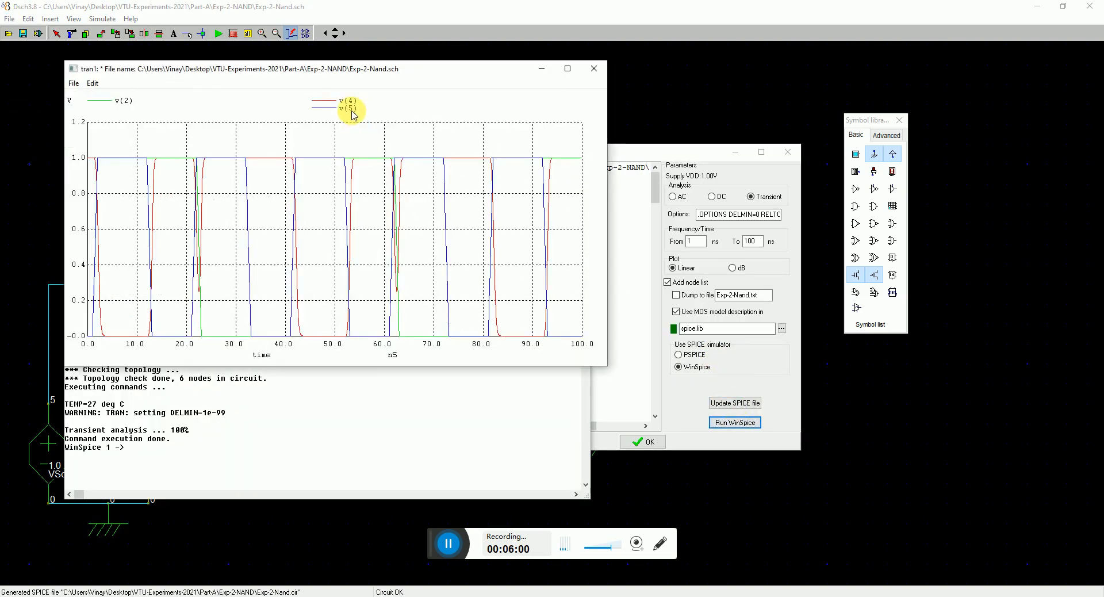
Move the waveform plot beside the numbered schematic and put the simulator and netlist windows out of the way
left_click_drag(444, 71, 882, 91)
left_click(457, 72)
left_click_drag(468, 71, 855, 153)
left_click(906, 149)
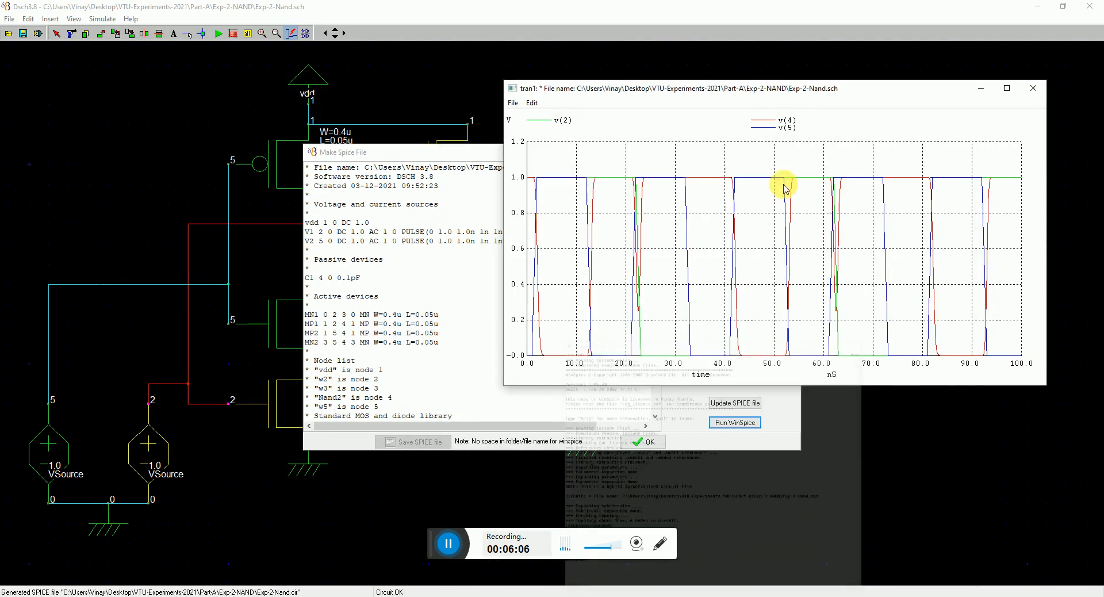
left_click(443, 153)
left_click(738, 150)
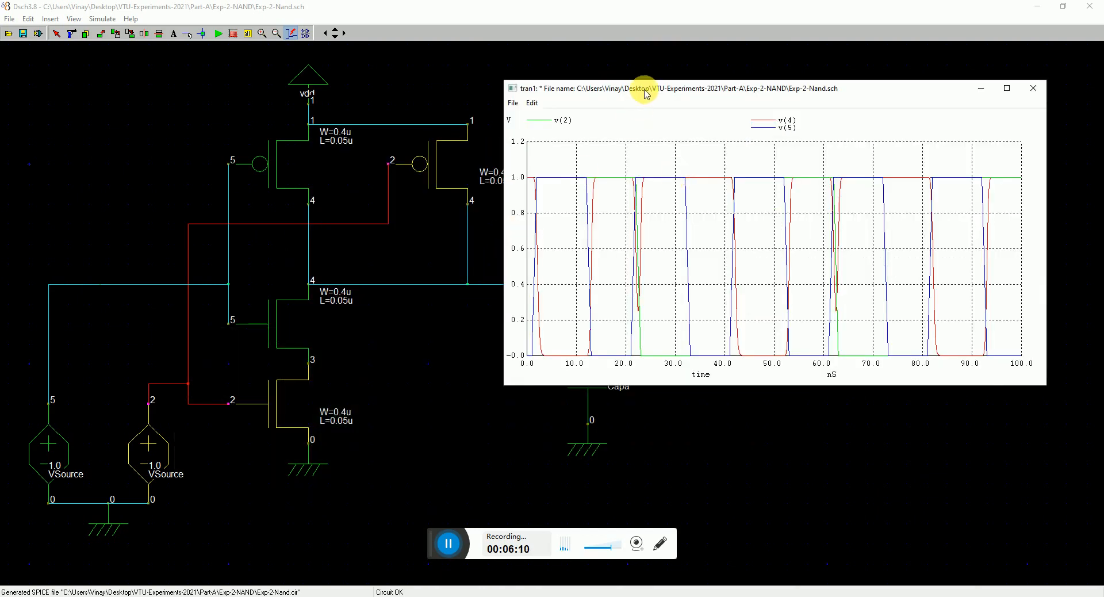
Examine the waveforms full screen, enlarging about 34 to 70 ns and the output's falling transition between about 40.2 and 45.4 ns
left_click_drag(644, 87, 724, 89)
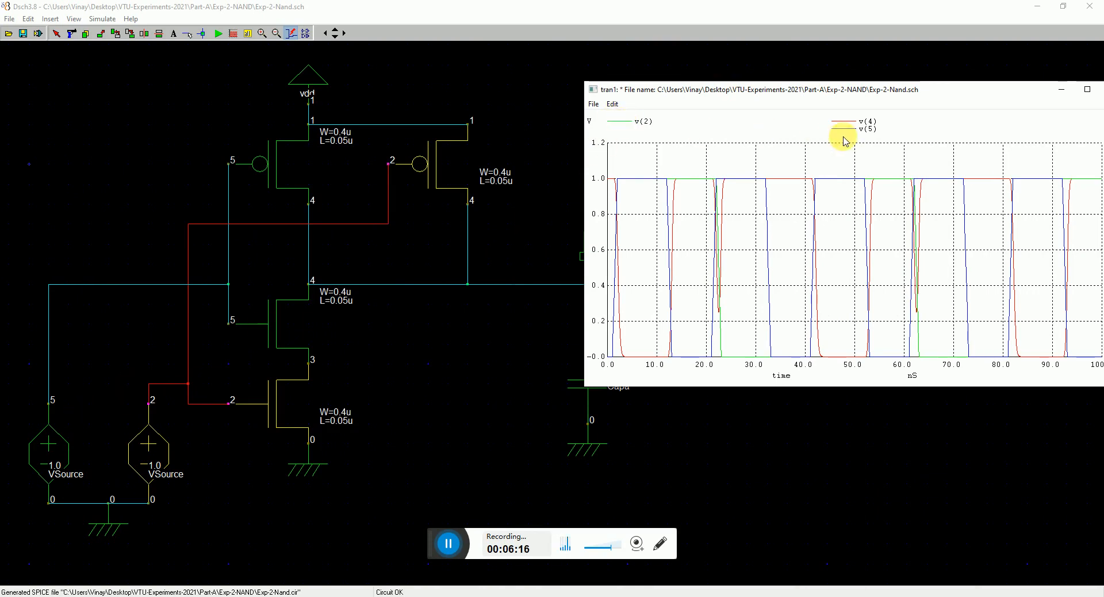
double_click(856, 94)
left_click_drag(384, 84, 752, 574)
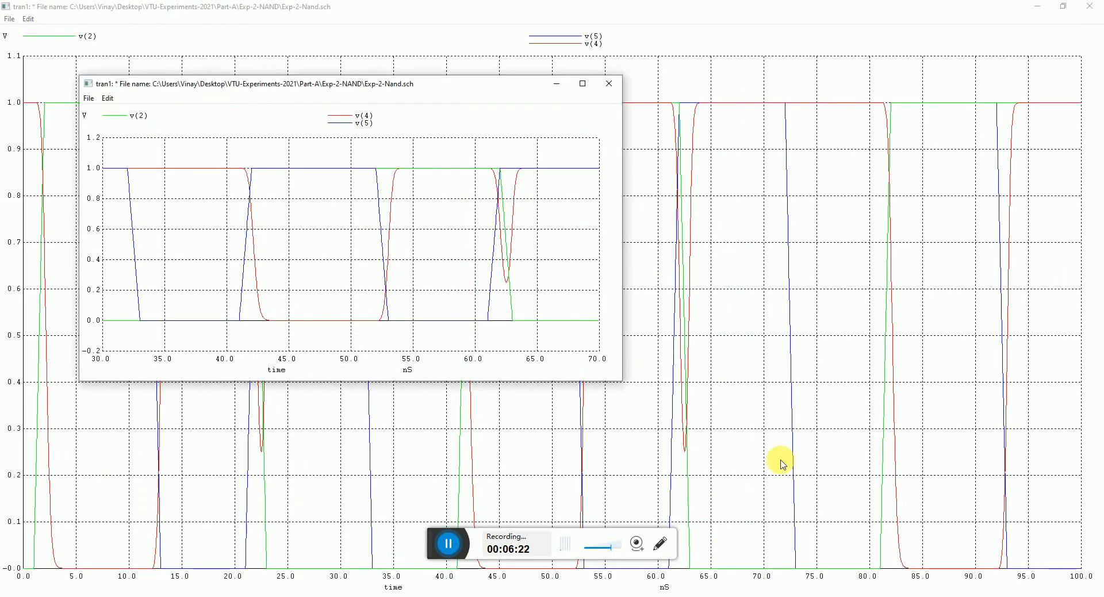
left_click(582, 83)
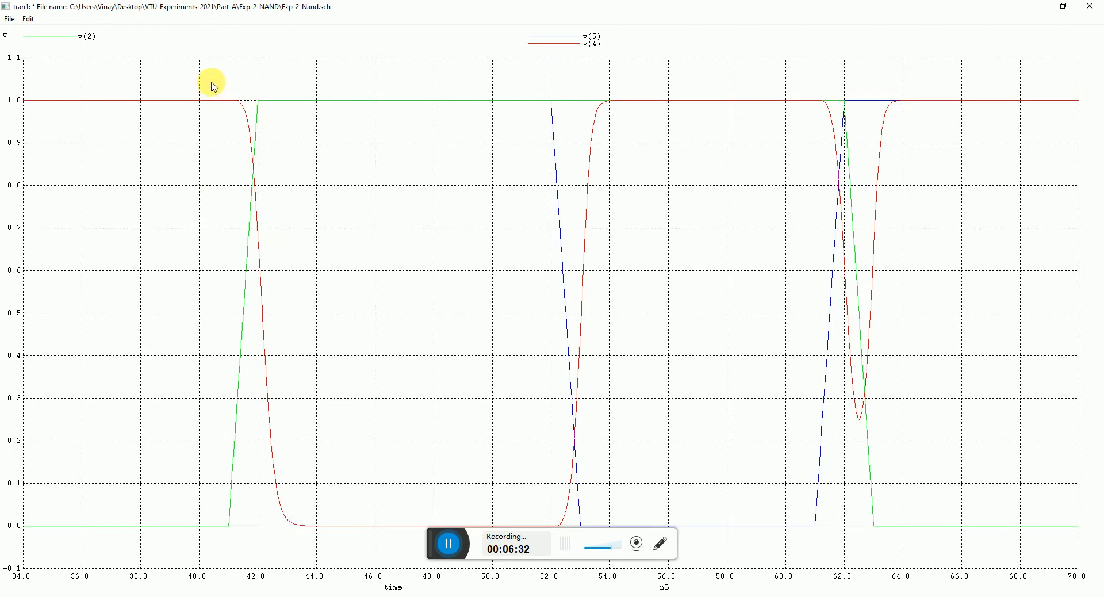
left_click_drag(212, 87, 357, 562)
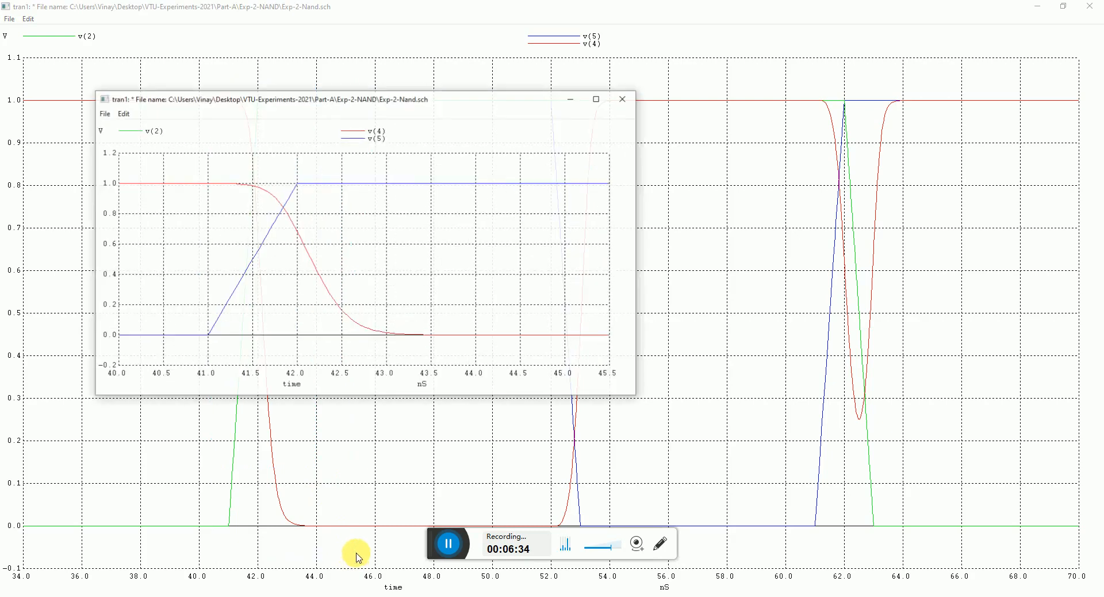
double_click(407, 103)
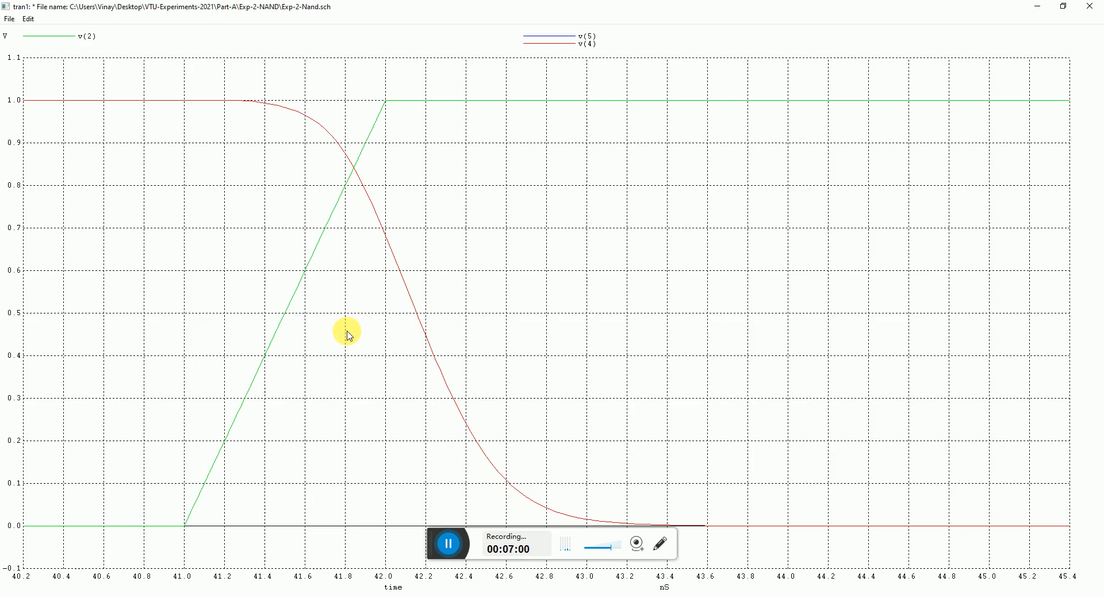
Close all the waveform plots and switch back to the NAND schematic in Dsch
left_click(1095, 9)
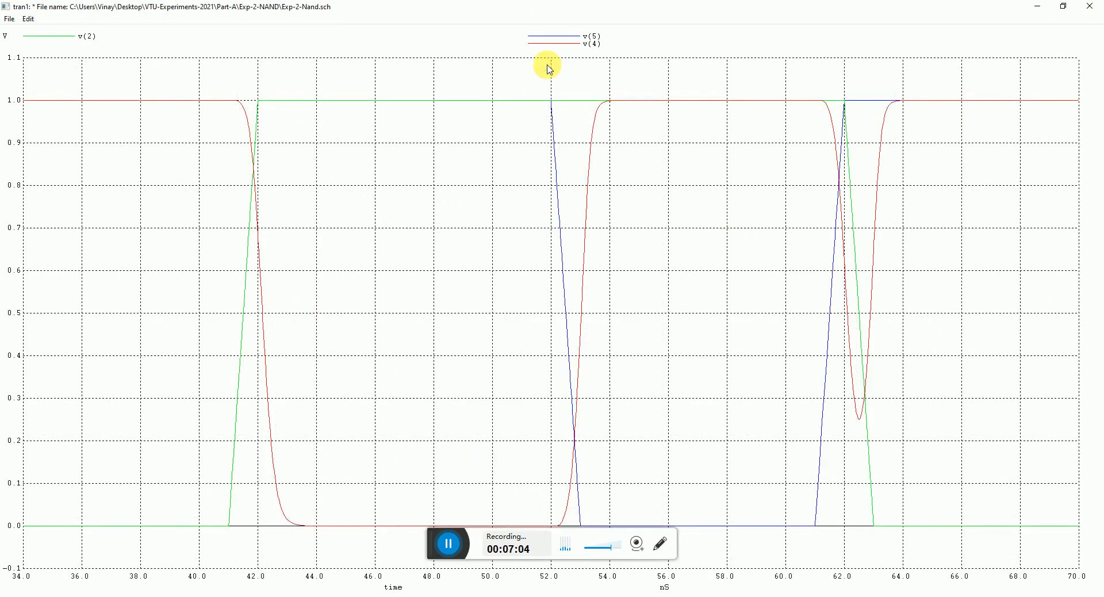
left_click(1089, 6)
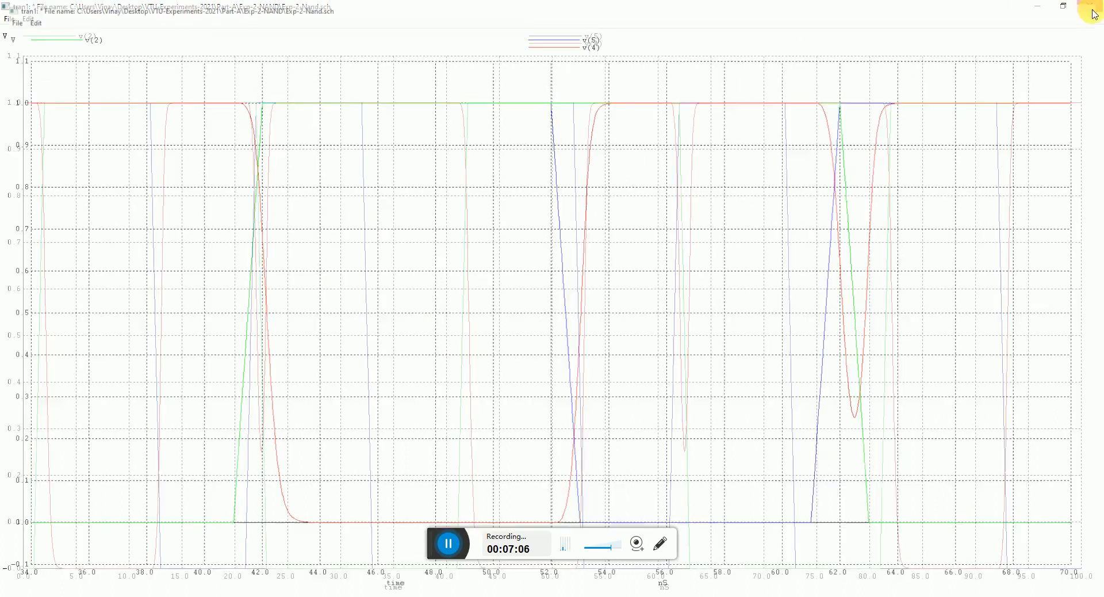
left_click(1086, 10)
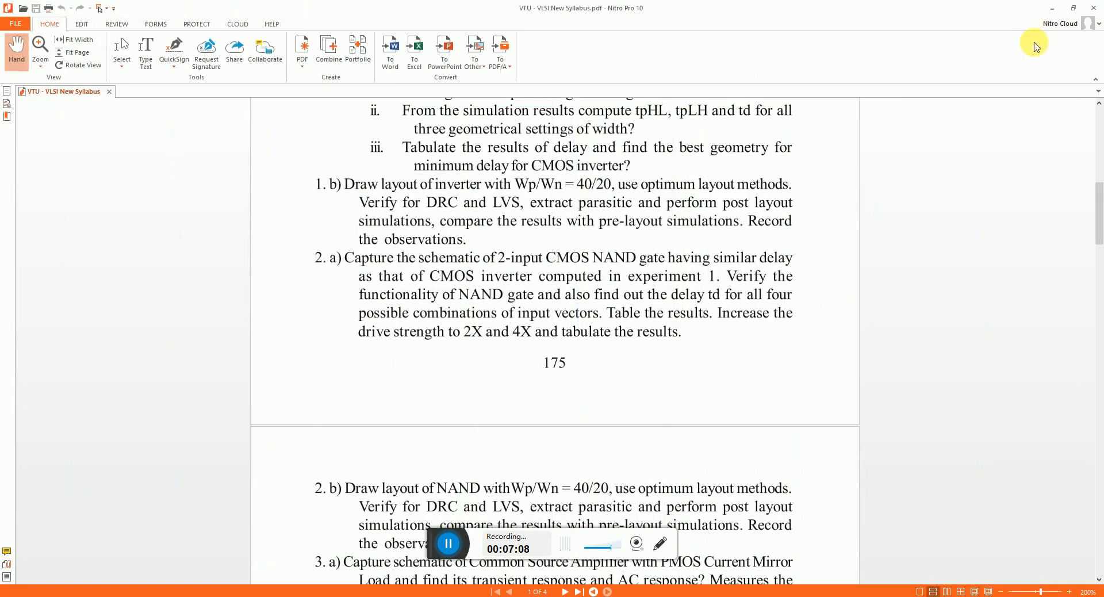
left_click(637, 596)
left_click(606, 440)
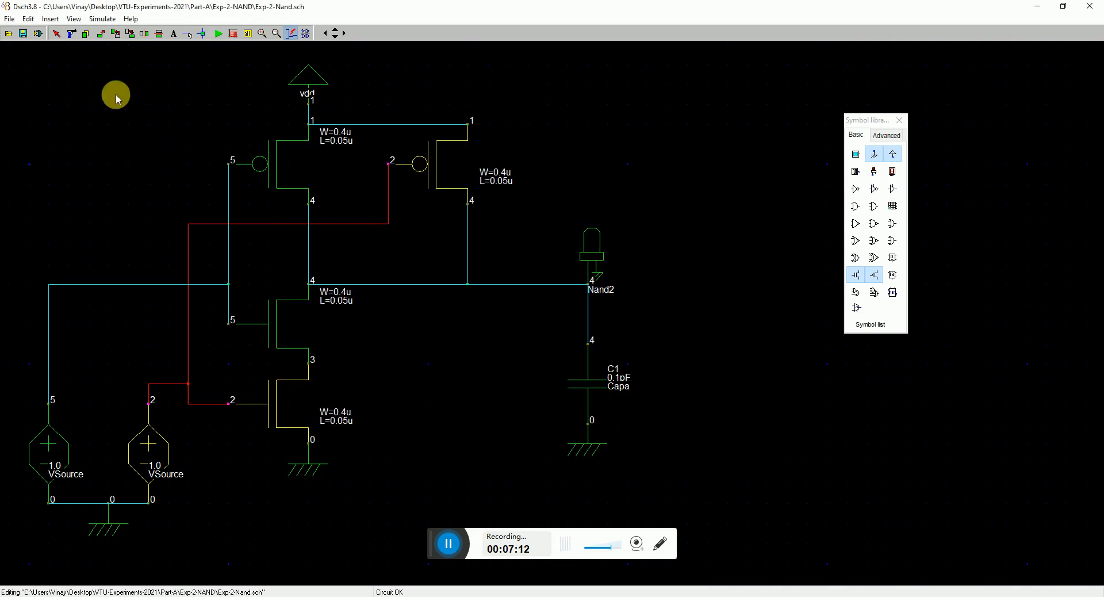
Replace the left voltage source with a Vdd supply on the first input line and delete the dangling vertical wire
left_click(73, 35)
left_click(46, 449)
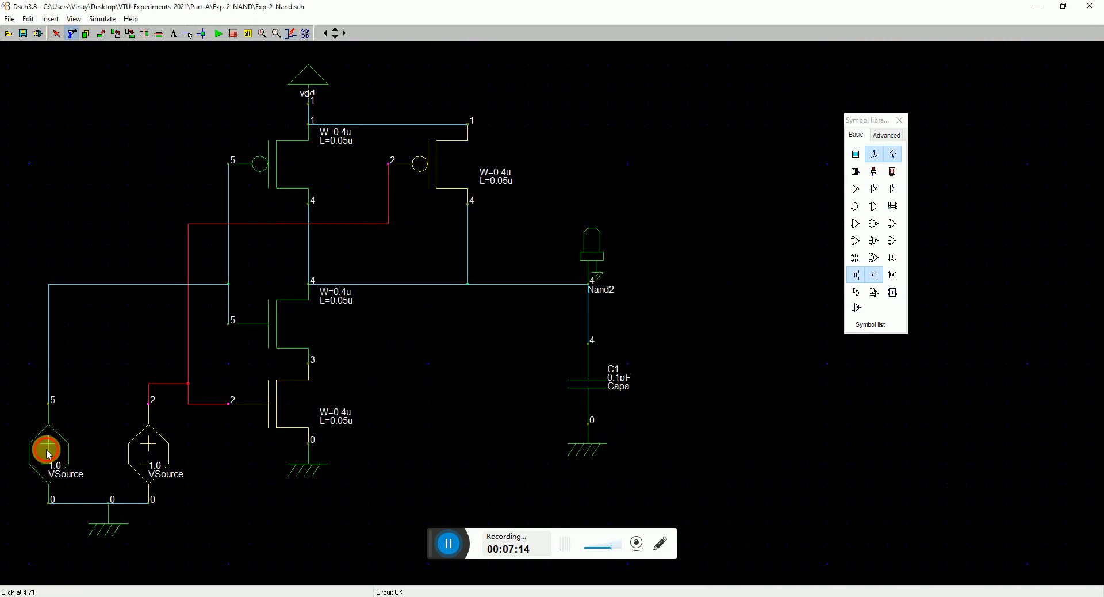
left_click(892, 153)
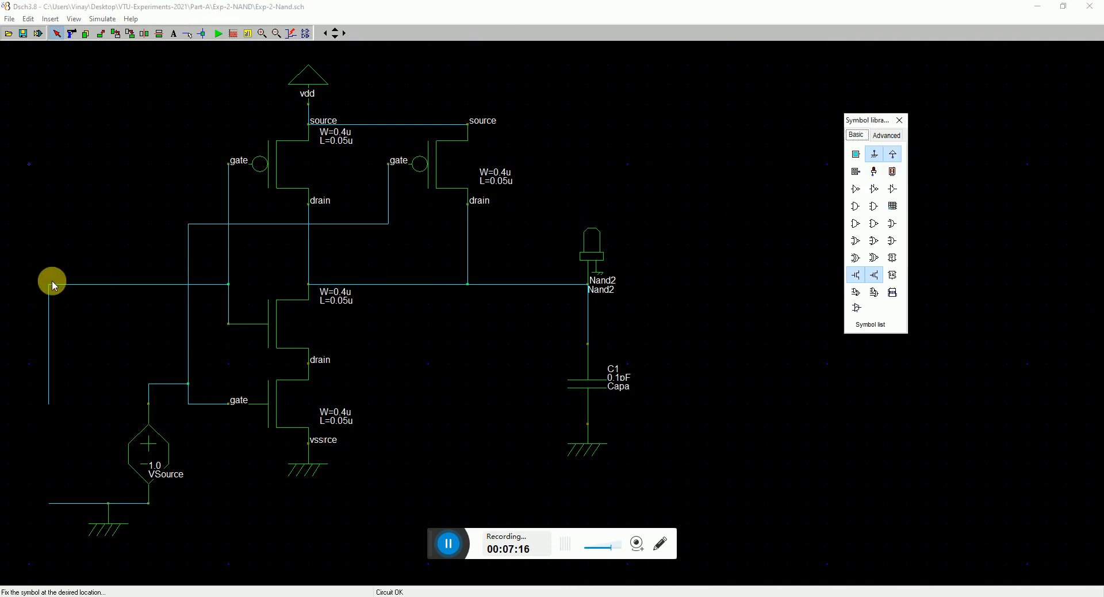
left_click(62, 276)
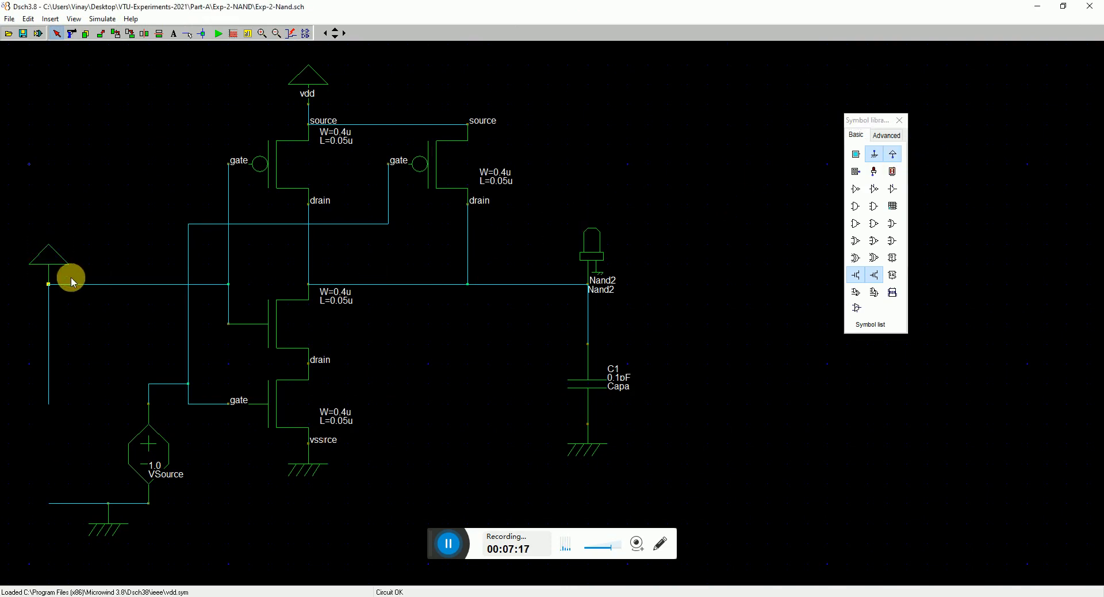
left_click(49, 341)
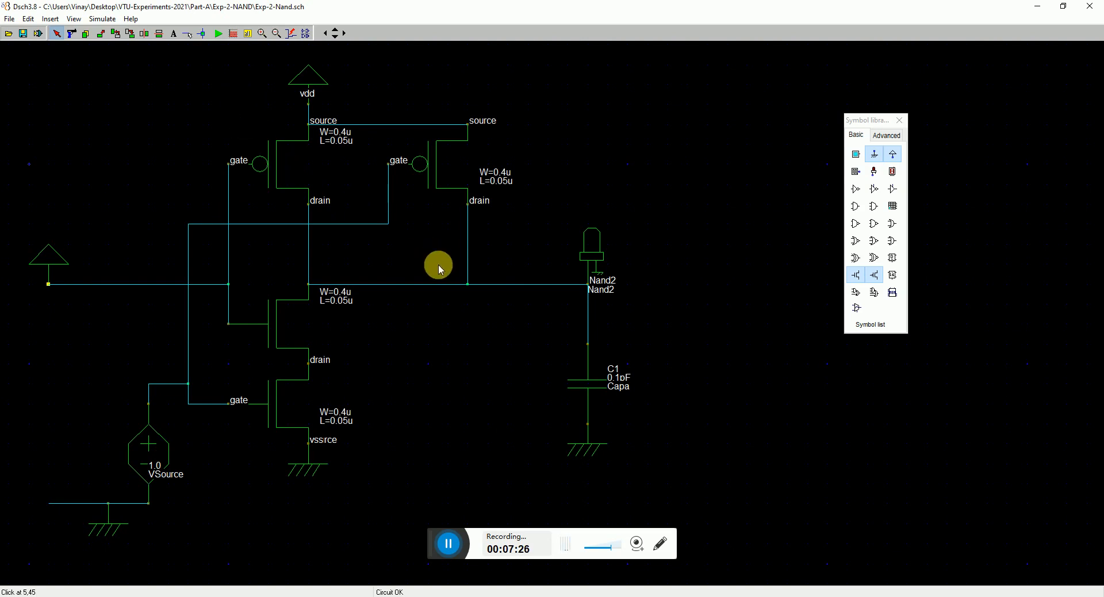
Generate the SPICE netlist, run it in WinSpice and enlarge the output's rising transition between about 60.5 and 66.5 ns
key("ctrl+w")
left_click(730, 422)
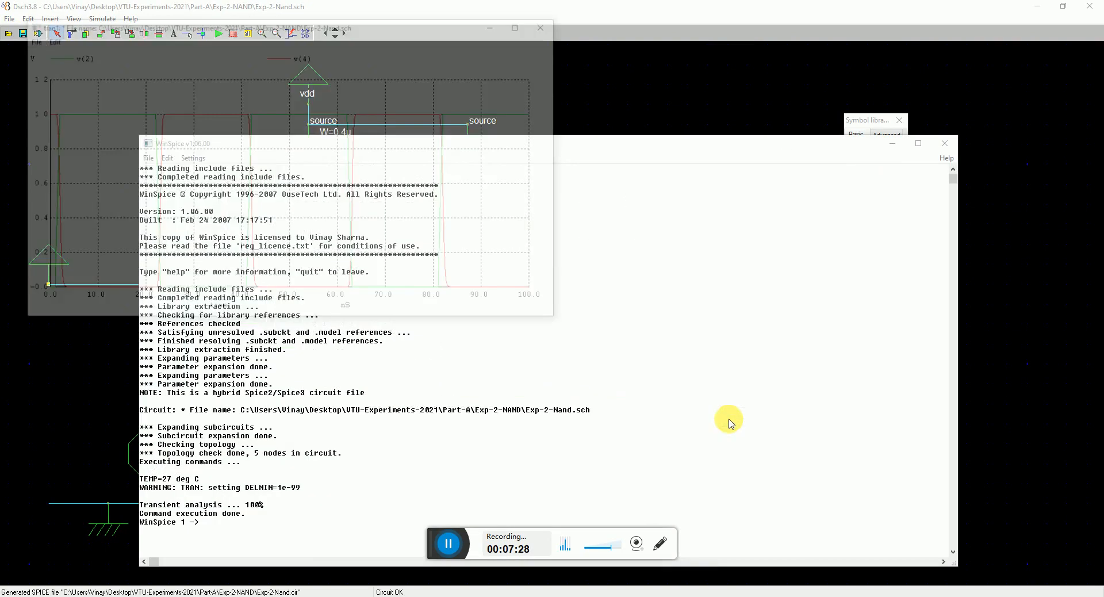
left_click_drag(320, 94, 482, 306)
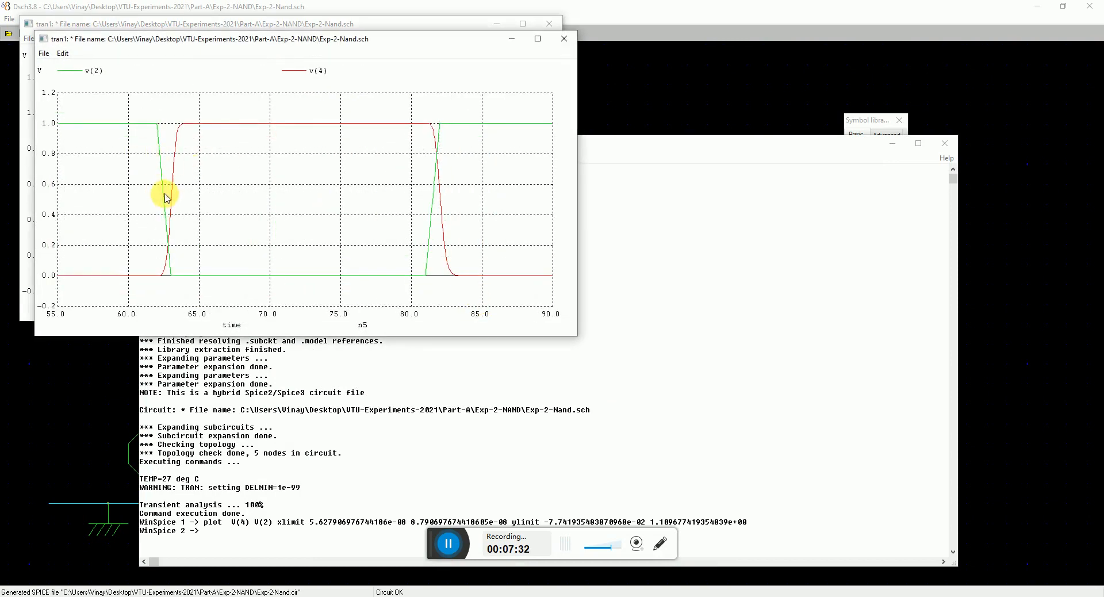
left_click_drag(139, 107, 217, 286)
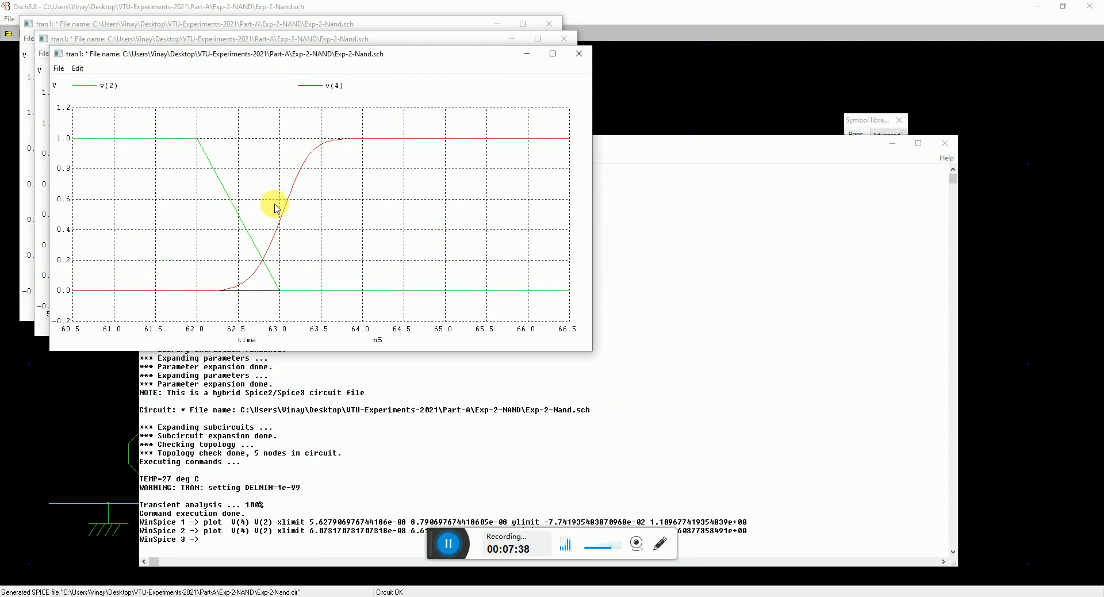
Close the waveform plots, the WinSpice window and the SPICE netlist dialog
left_click(579, 54)
left_click(564, 38)
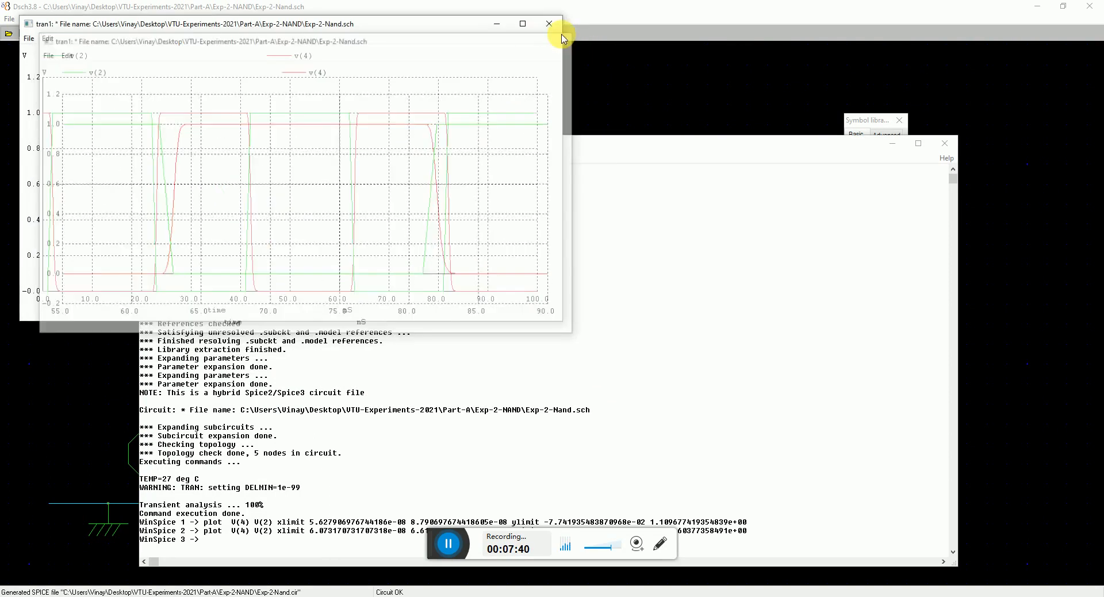
left_click(549, 23)
left_click(945, 141)
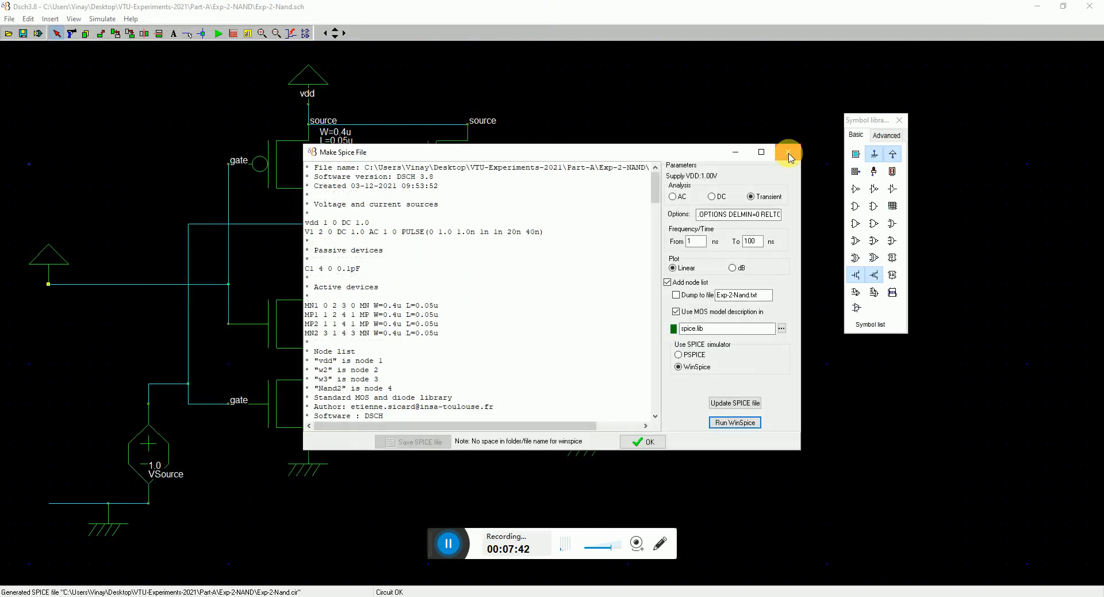
left_click(790, 149)
Set the channel width of both PMOS transistors to 0.8u
double_click(293, 174)
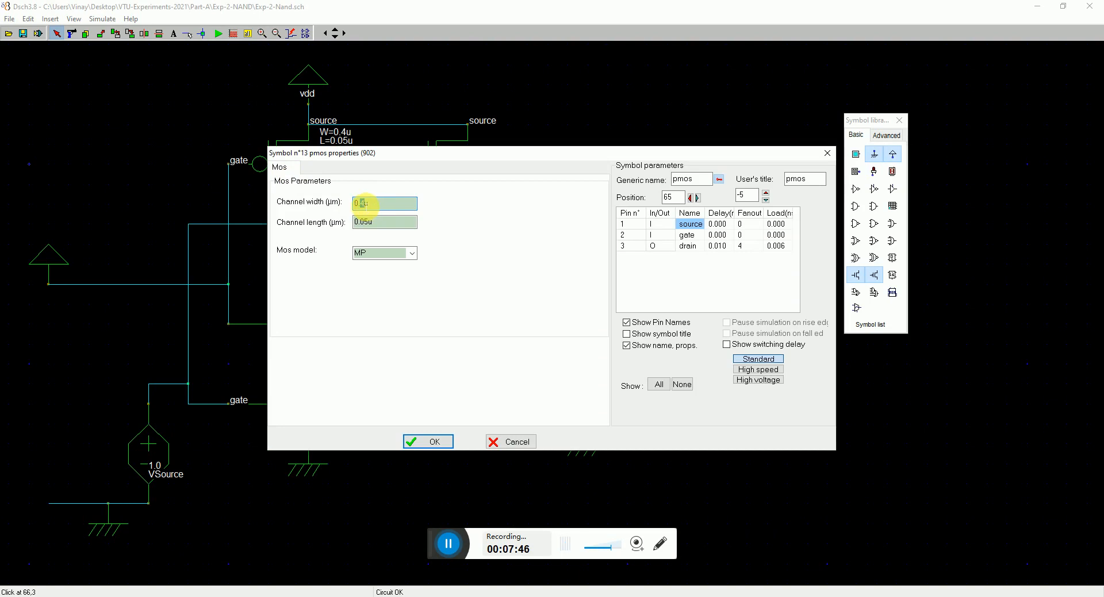
type("8")
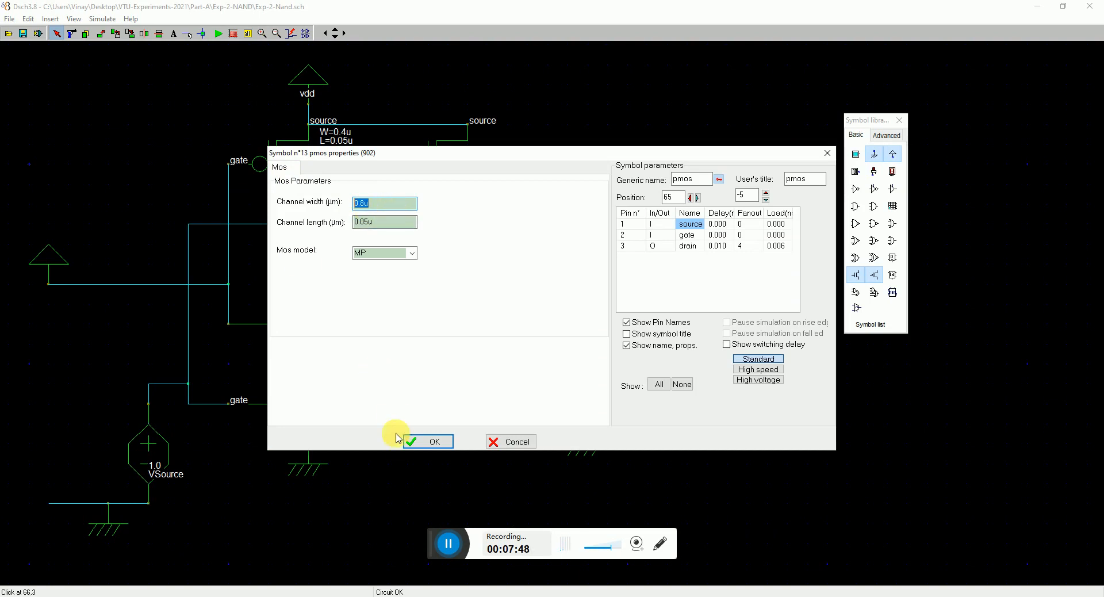
left_click(409, 441)
double_click(434, 163)
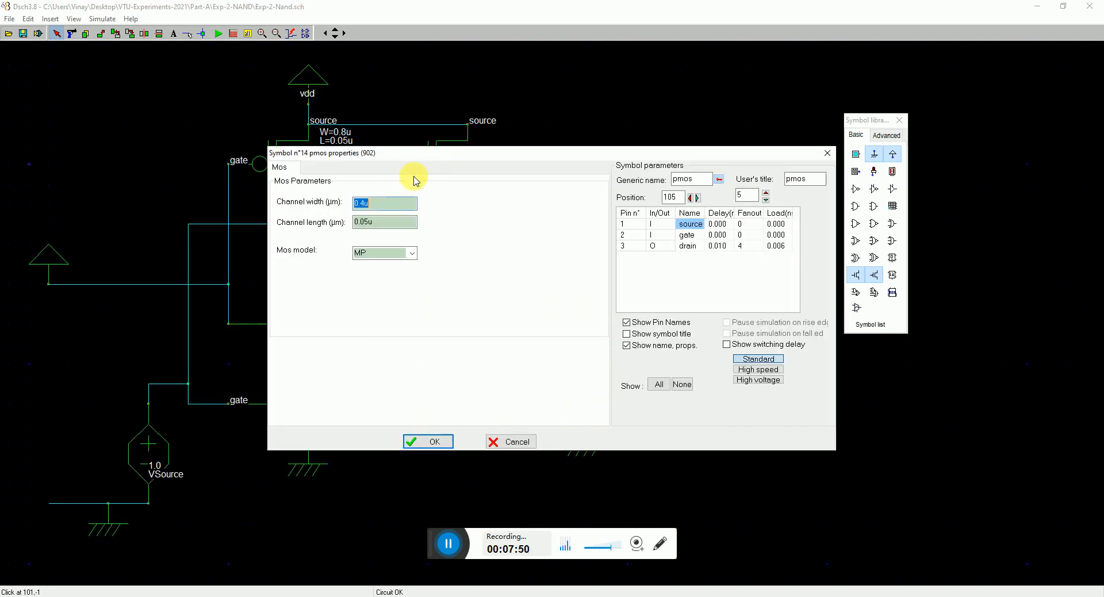
type("0.8u")
left_click(436, 441)
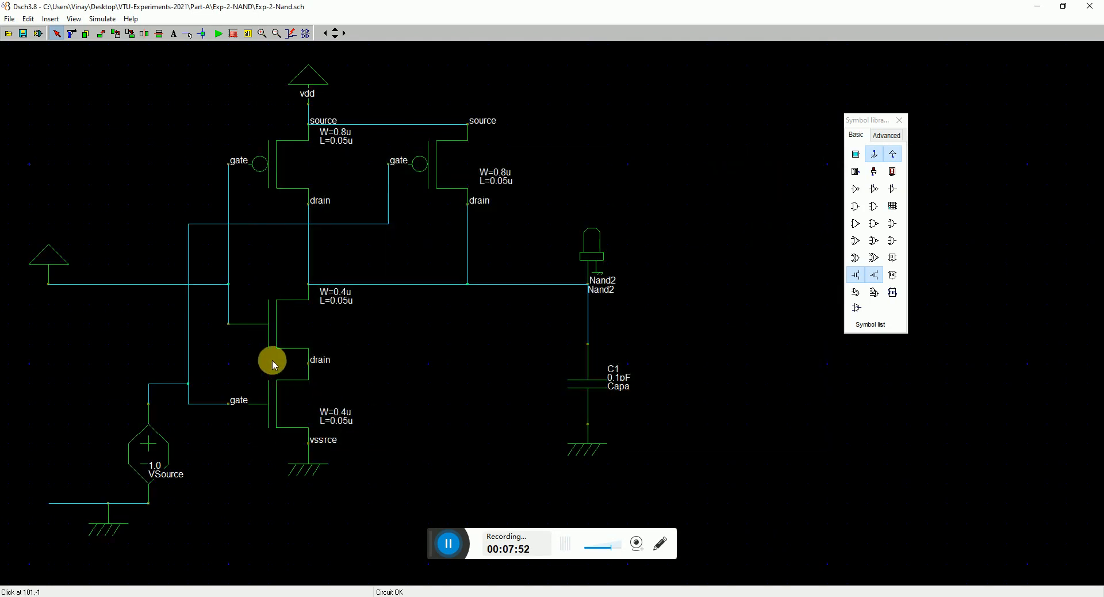
Set the channel width of both NMOS transistors to 0.8u
double_click(304, 329)
double_click(378, 203)
type("0.8u")
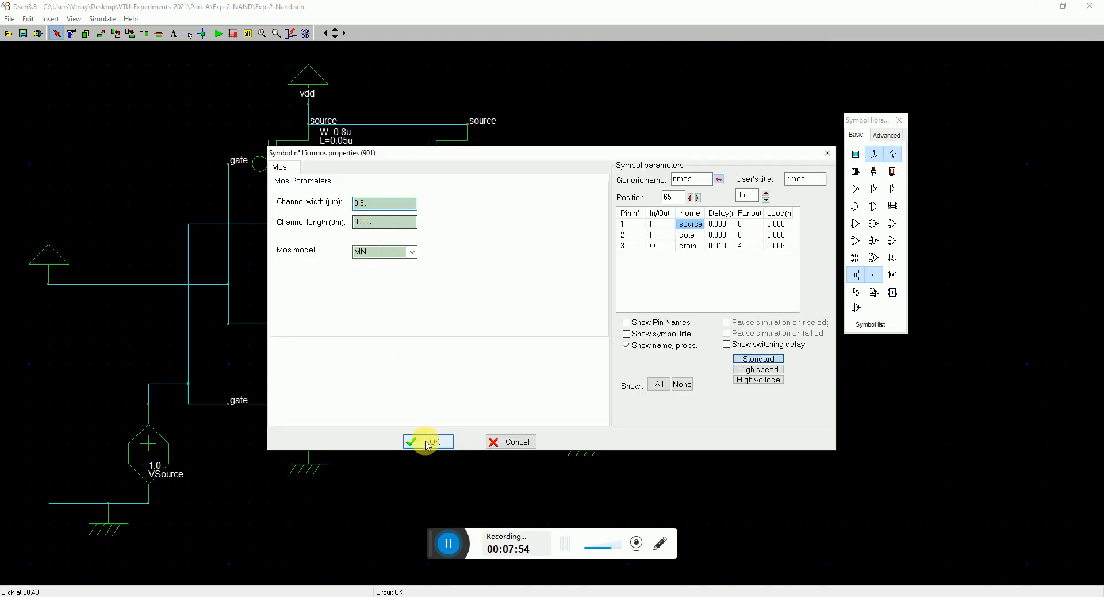
left_click(434, 441)
double_click(286, 401)
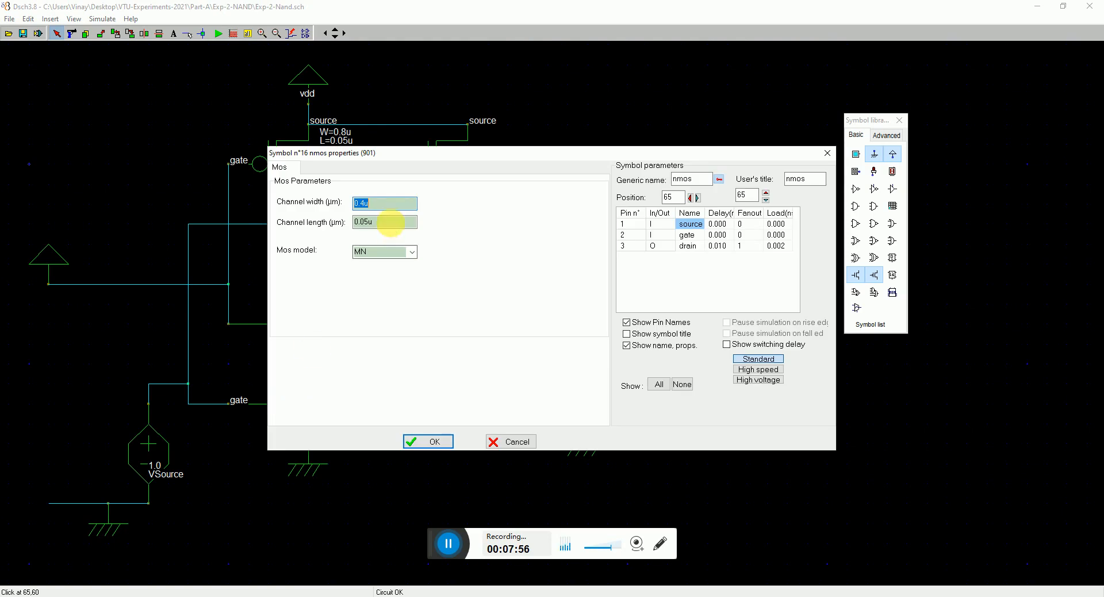
left_click(427, 441)
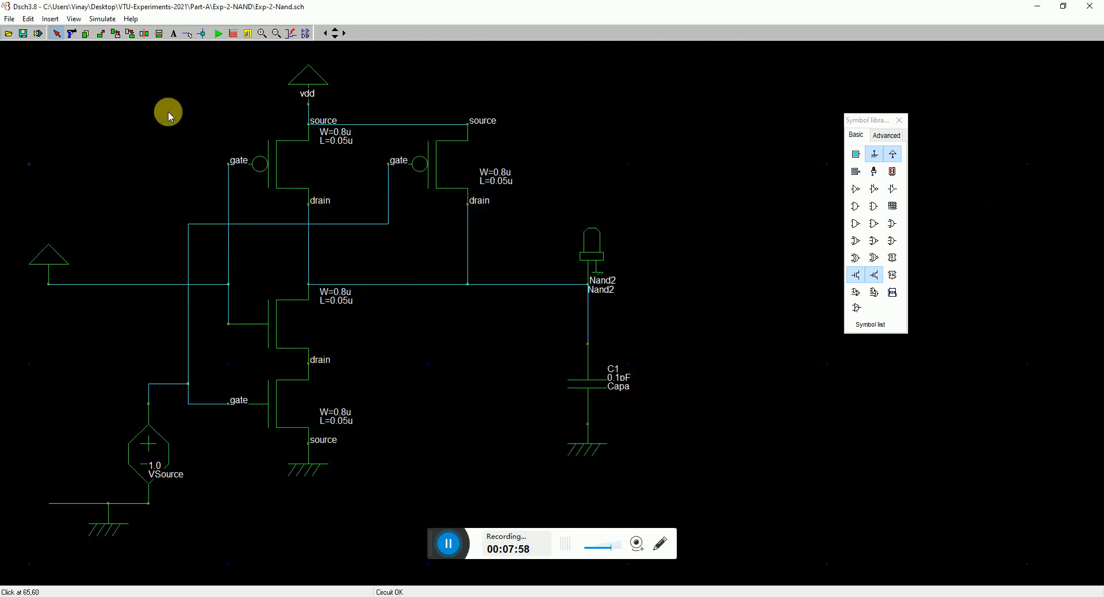
Generate the SPICE netlist for the resized transistors and run the WinSpice transient simulation up to 100 ns
left_click(10, 18)
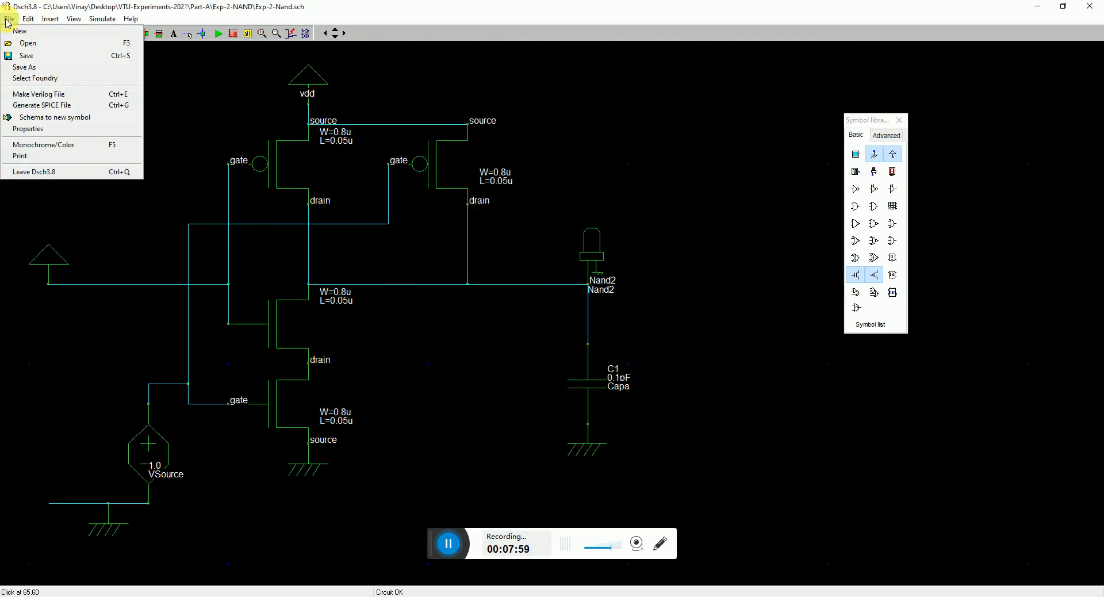
left_click(90, 106)
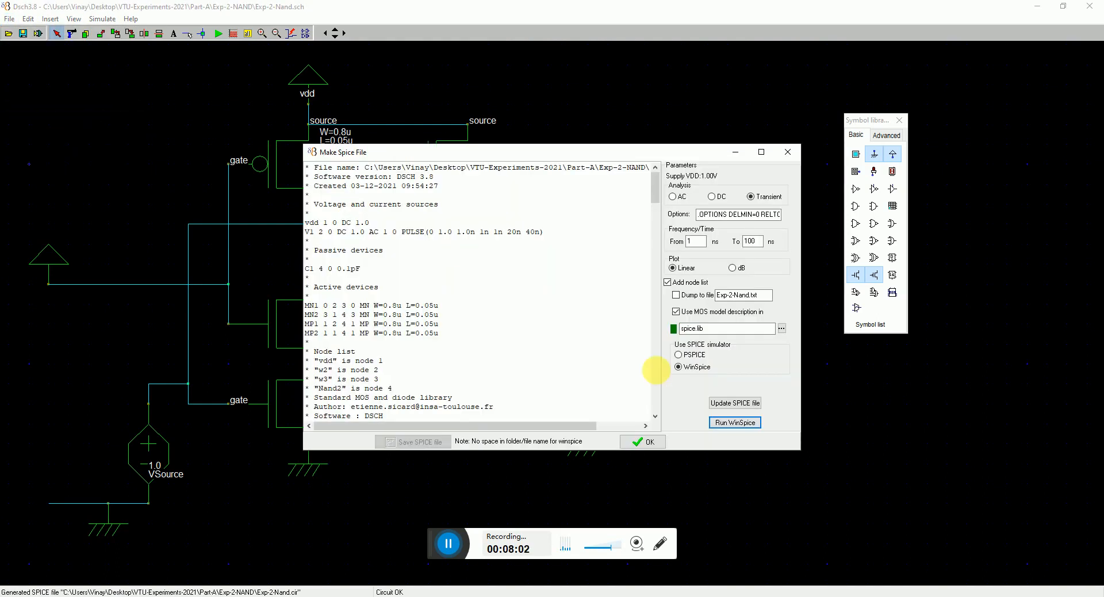
left_click(667, 422)
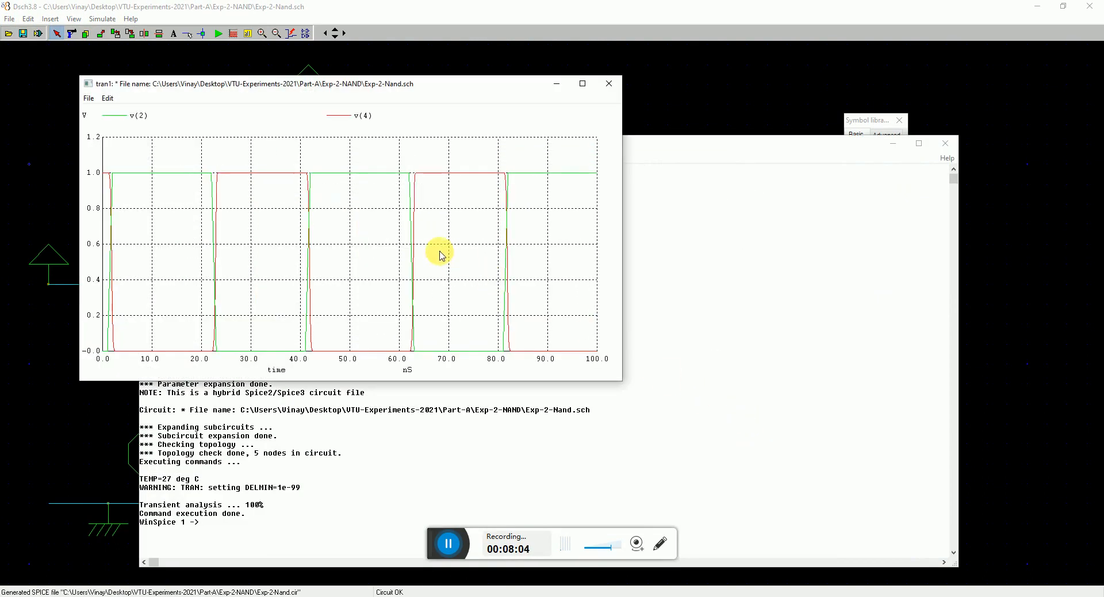
Enlarge the output's rising transition between about 59.8 and 65.8 ns and view it full screen to read the delay
left_click_drag(381, 157, 549, 377)
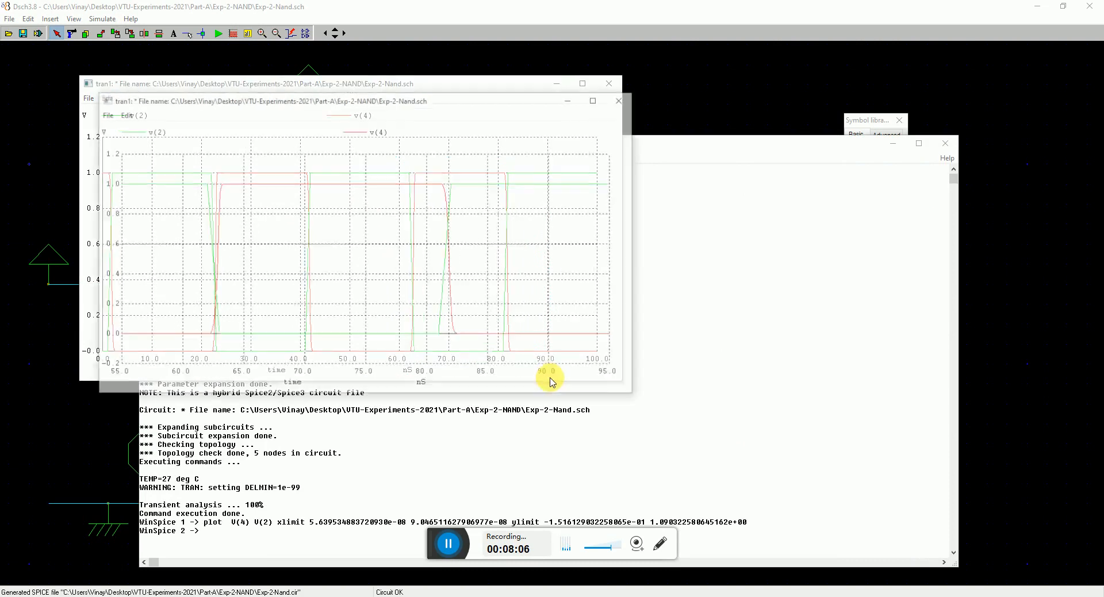
left_click_drag(238, 319, 251, 356)
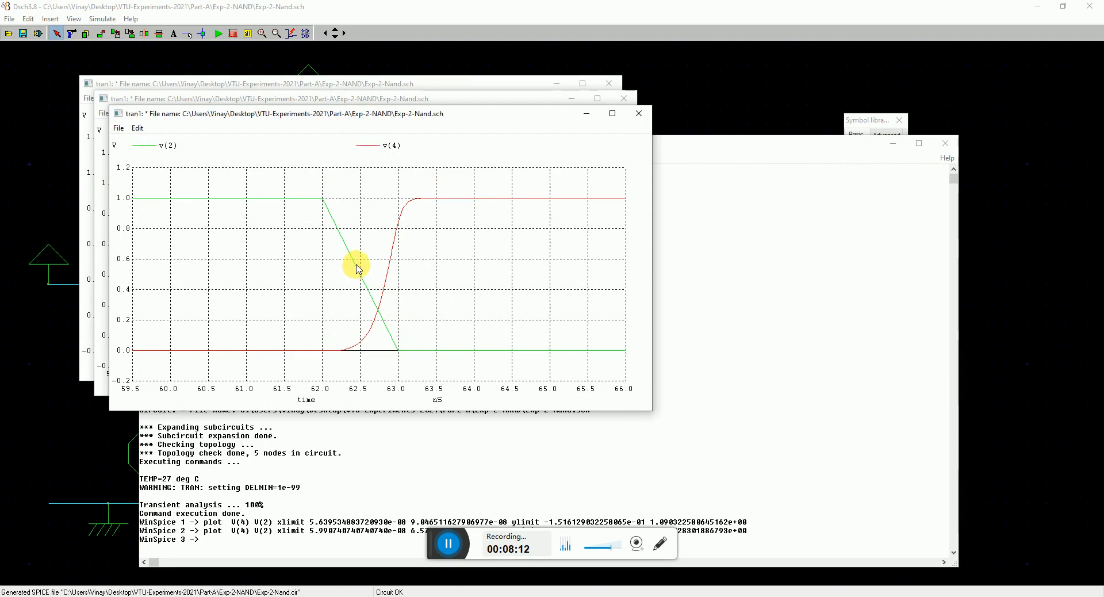
double_click(343, 113)
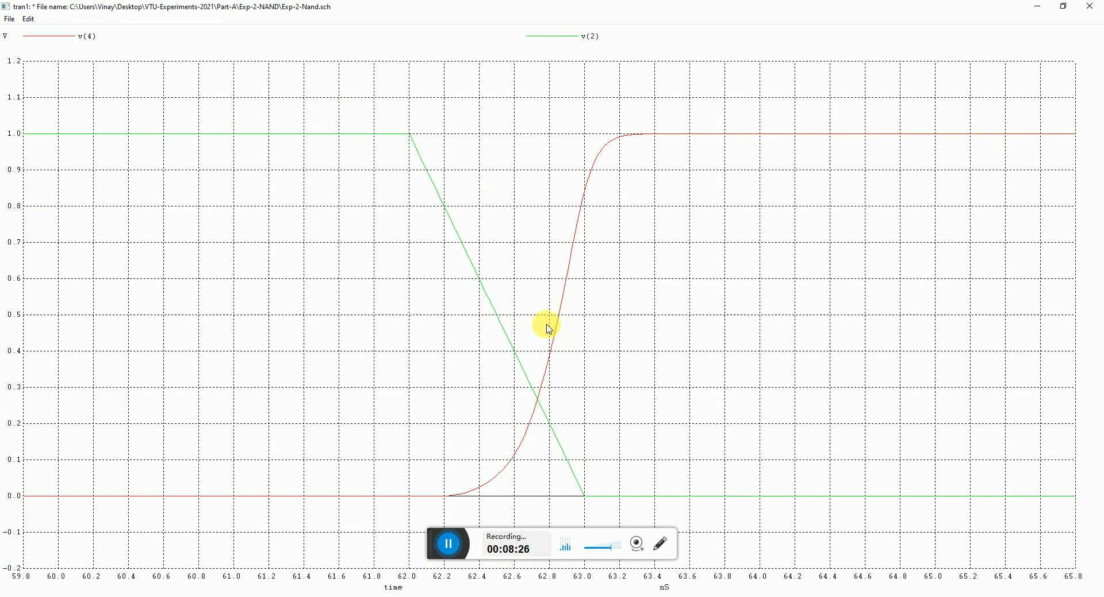
Close the enlarged and original waveform plots, the simulator and the netlist dialog to return to the schematic
left_click(1091, 6)
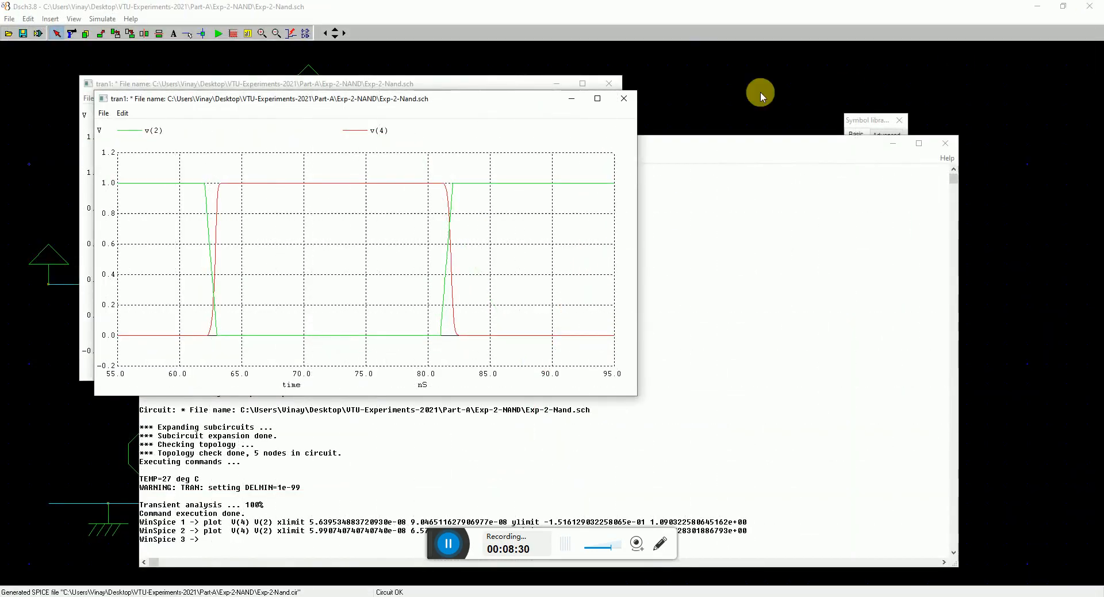
left_click(623, 98)
left_click(609, 84)
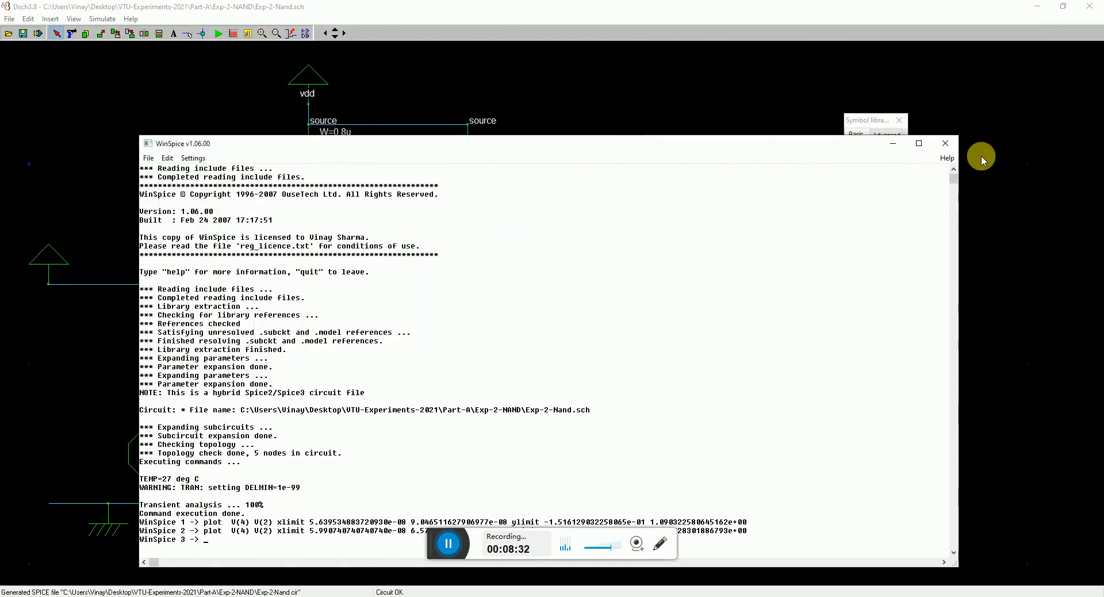
left_click(946, 144)
left_click(787, 152)
Set the left PMOS transistor's channel width to 1.2u
double_click(296, 148)
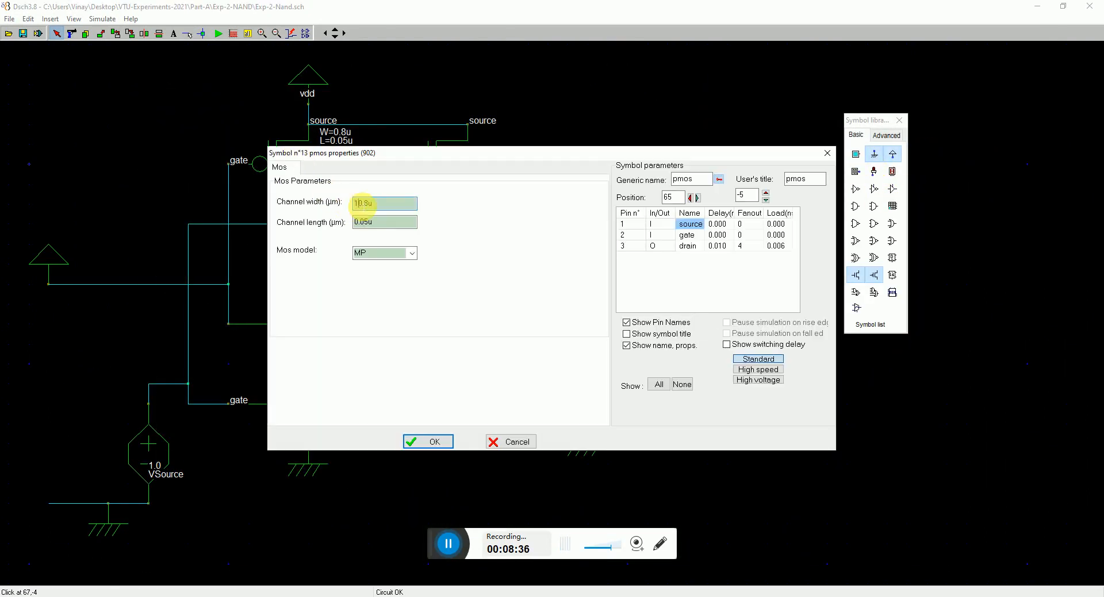
left_click(363, 203)
left_click(428, 441)
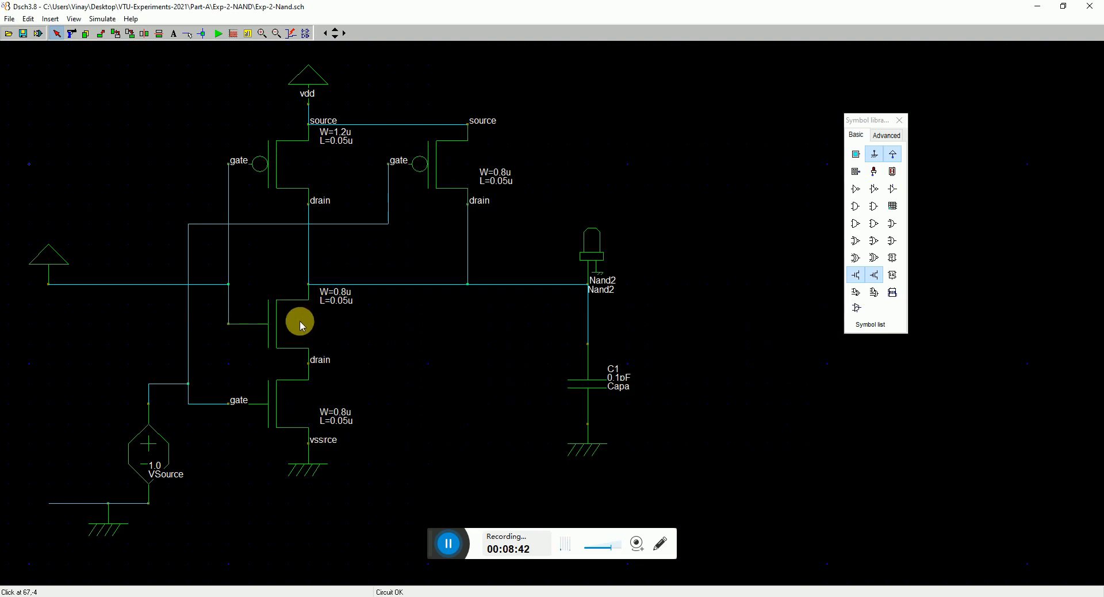
Set the channel width of both the upper and lower NMOS transistors to 1.2u
double_click(299, 320)
type("1.2u")
left_click(436, 441)
left_click(295, 415)
double_click(295, 415)
type("1.2u")
left_click(430, 440)
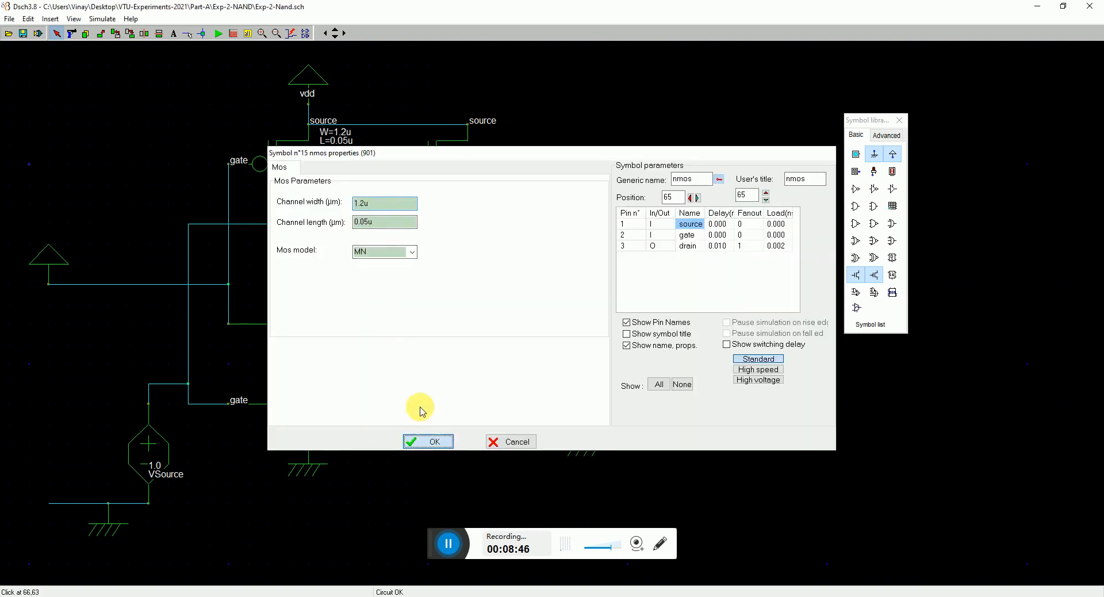
Set the right PMOS transistor's channel width to 1.2u
double_click(426, 182)
type("1.2u")
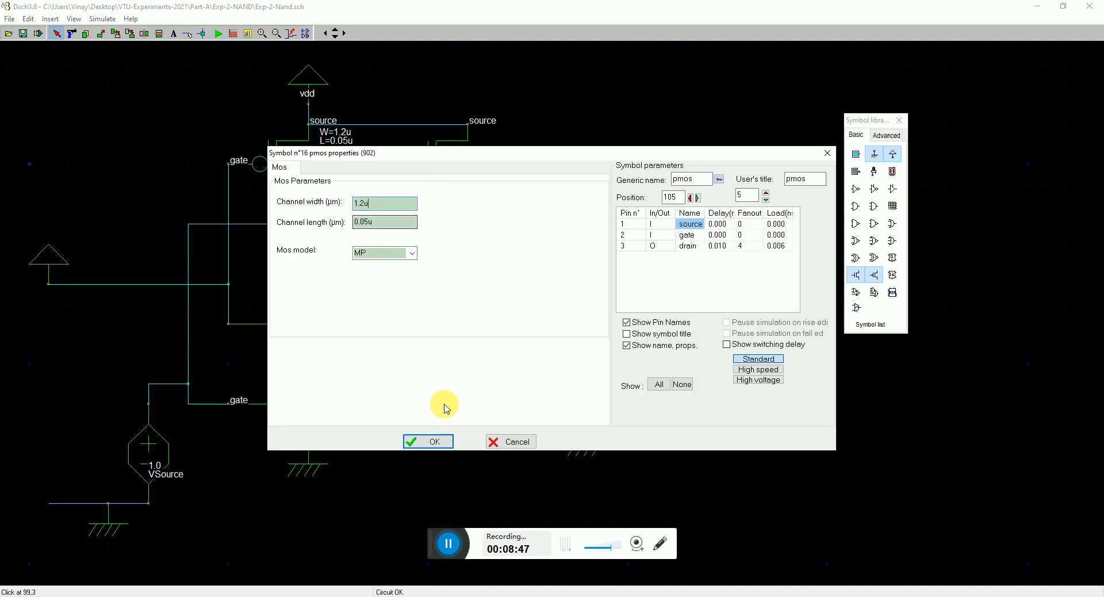
left_click(437, 440)
Generate the SPICE netlist for the 1.2u-wide transistors and run the WinSpice transient simulation up to 100 ns
left_click(9, 18)
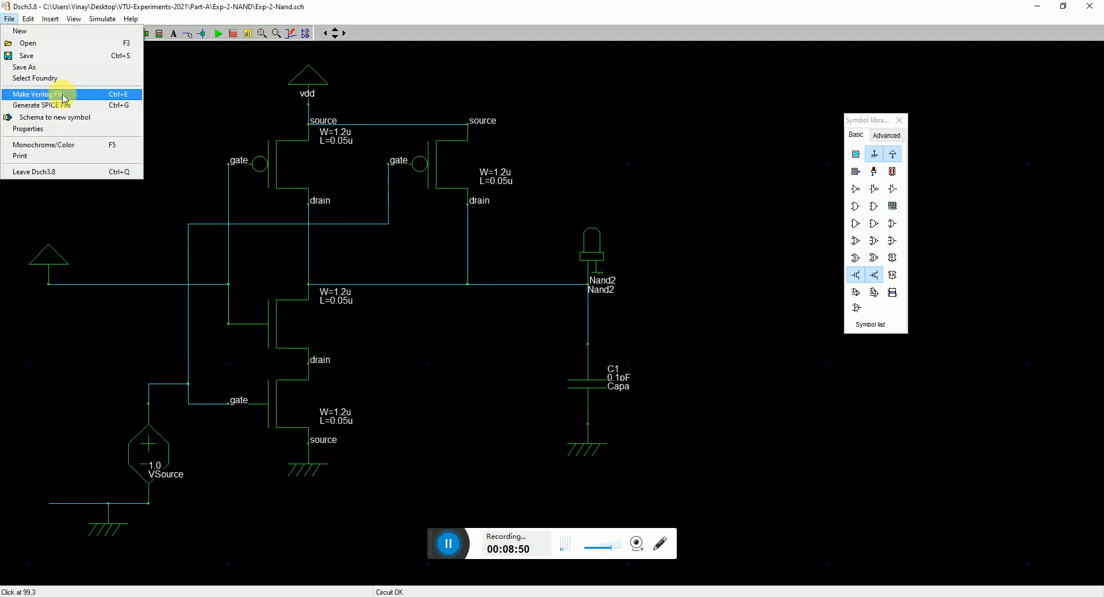
left_click(71, 107)
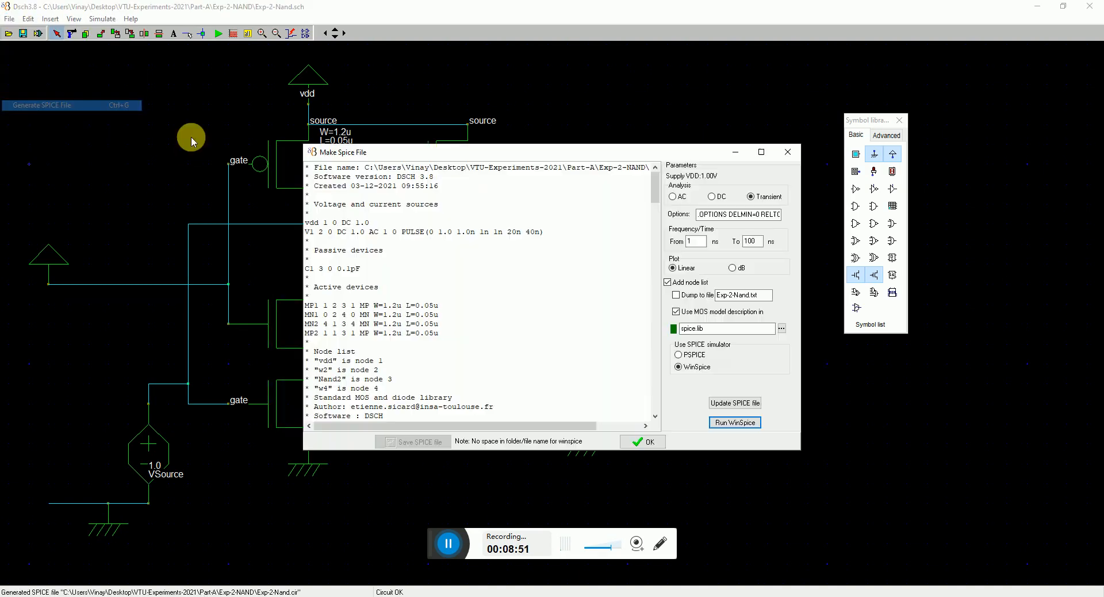
left_click(731, 424)
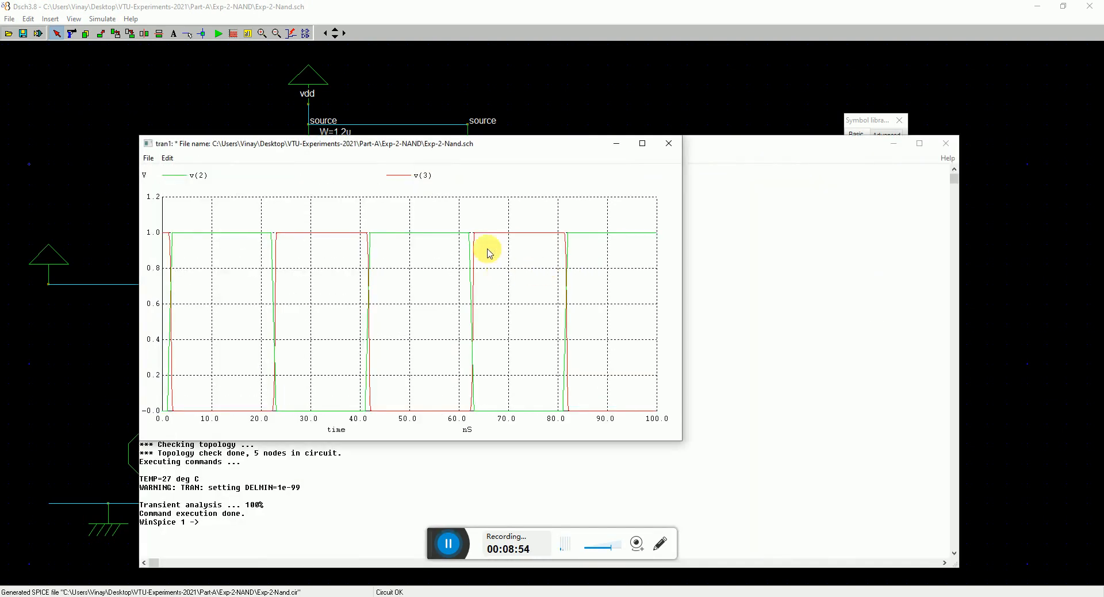
Enlarge the output's rising transition between about 57.8 and 67.4 ns to full screen, then magnify its 0.5 V crossing to read the delay
left_click_drag(448, 216, 495, 421)
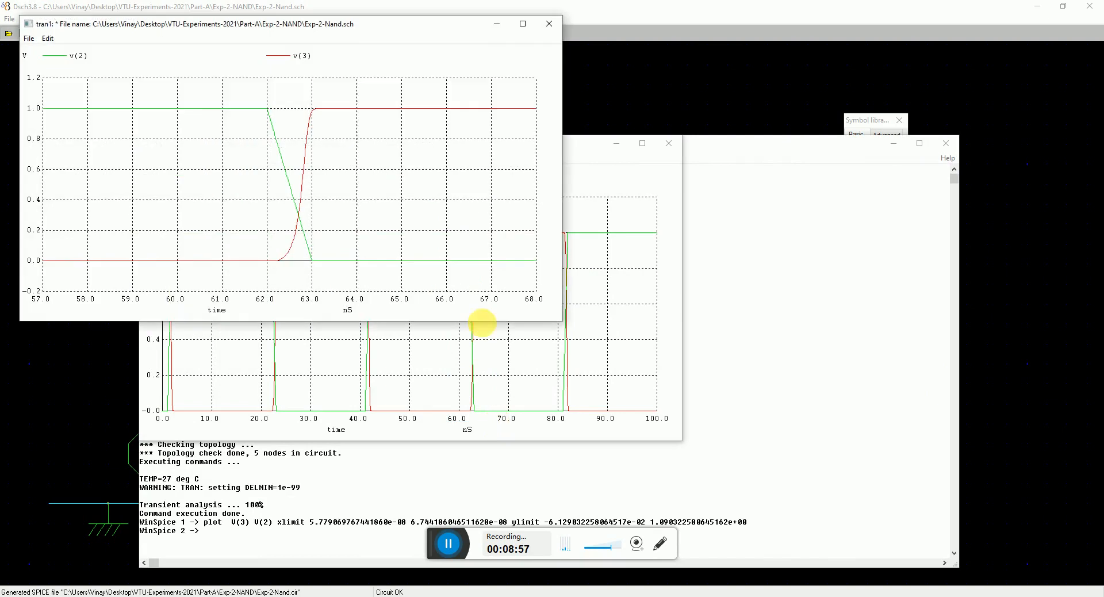
double_click(363, 25)
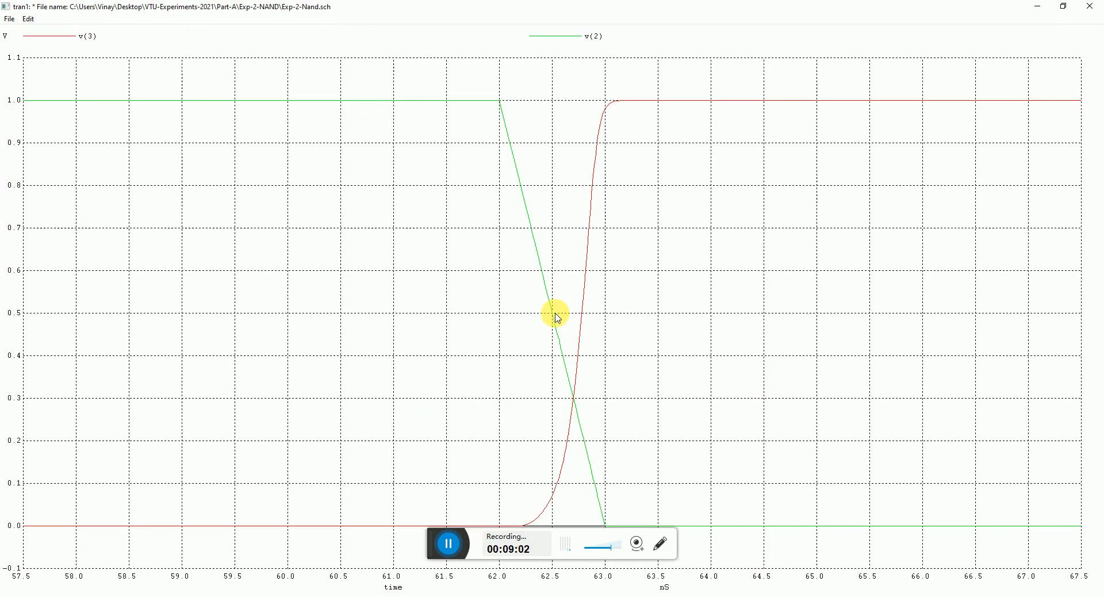
left_click_drag(571, 300, 604, 345)
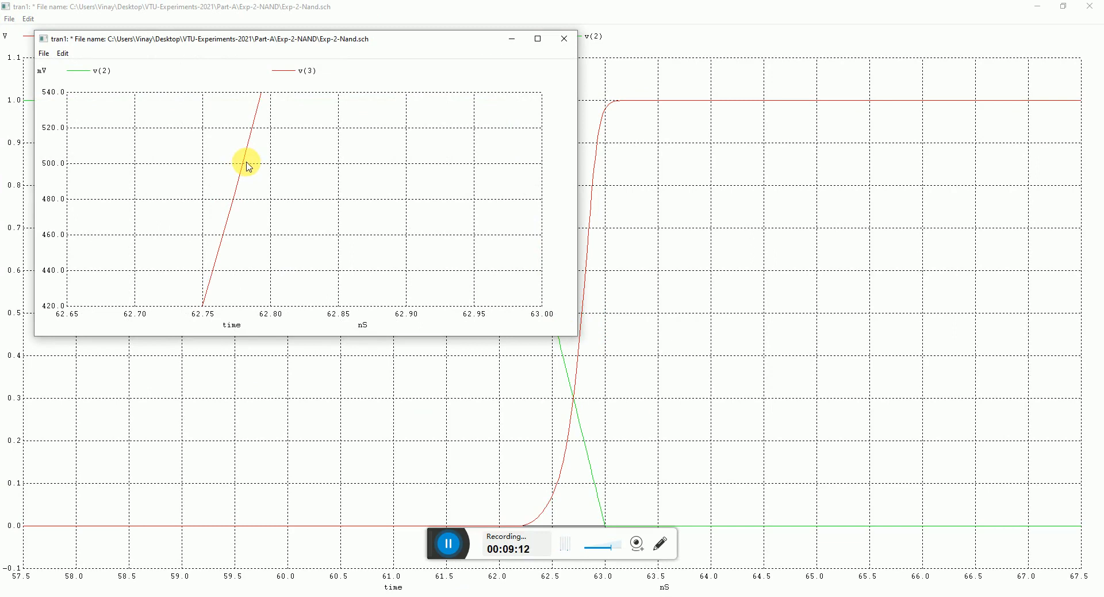
Close all the waveform plots, the WinSpice simulator and the netlist dialog to get back to the NAND schematic
left_click(563, 42)
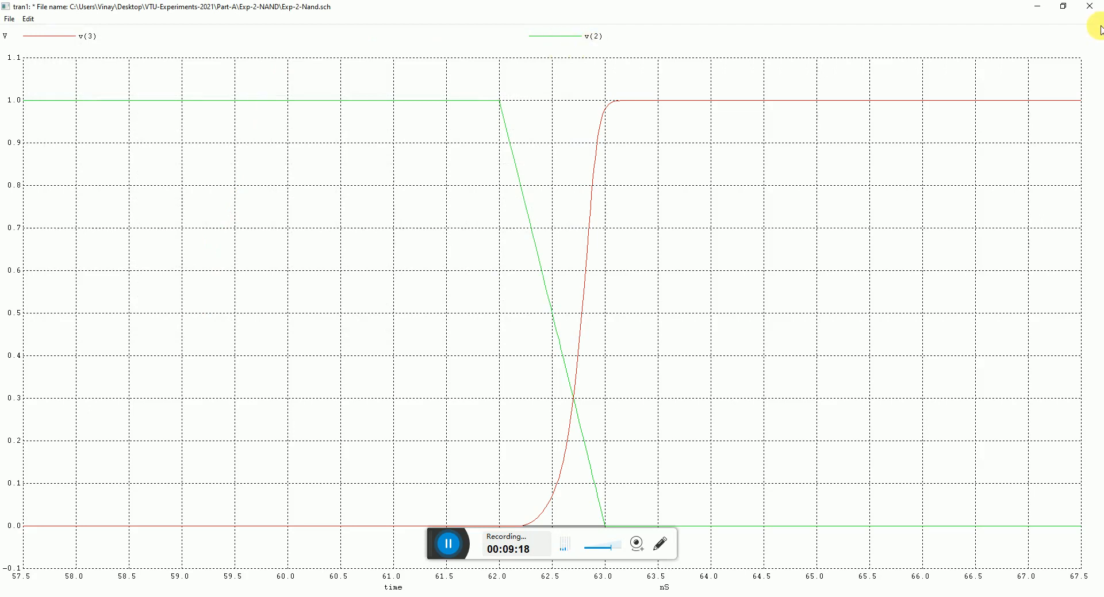
left_click(1097, 7)
left_click(665, 140)
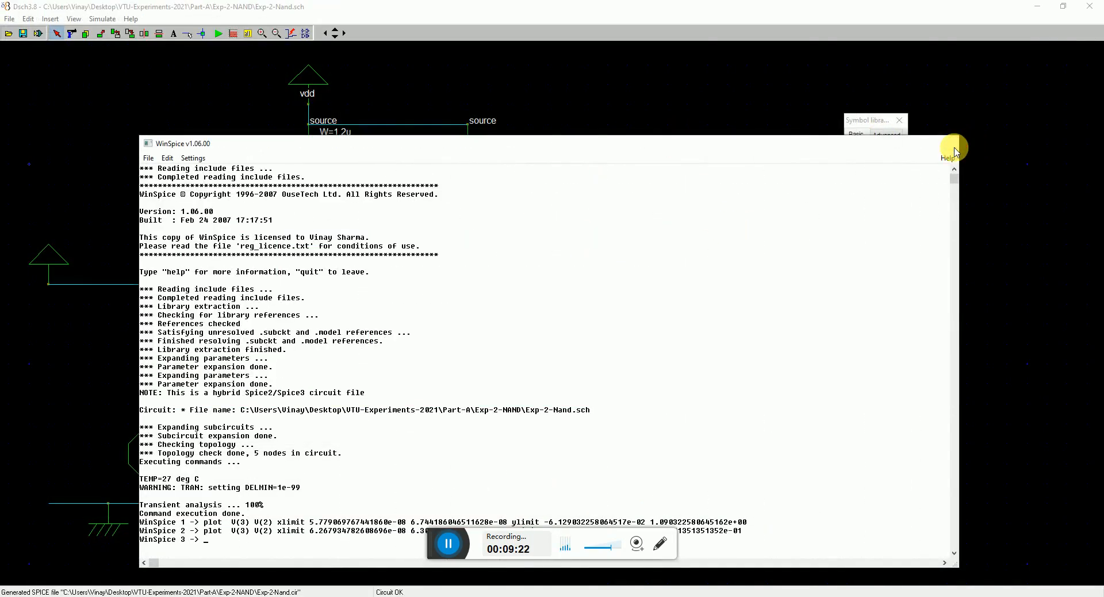
left_click(946, 143)
left_click(654, 438)
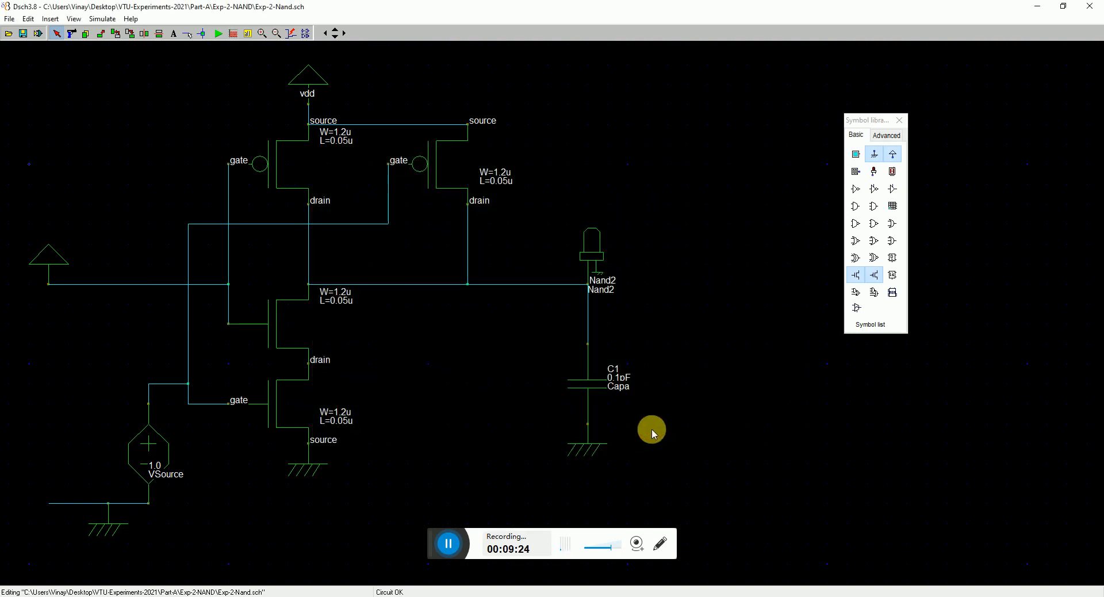